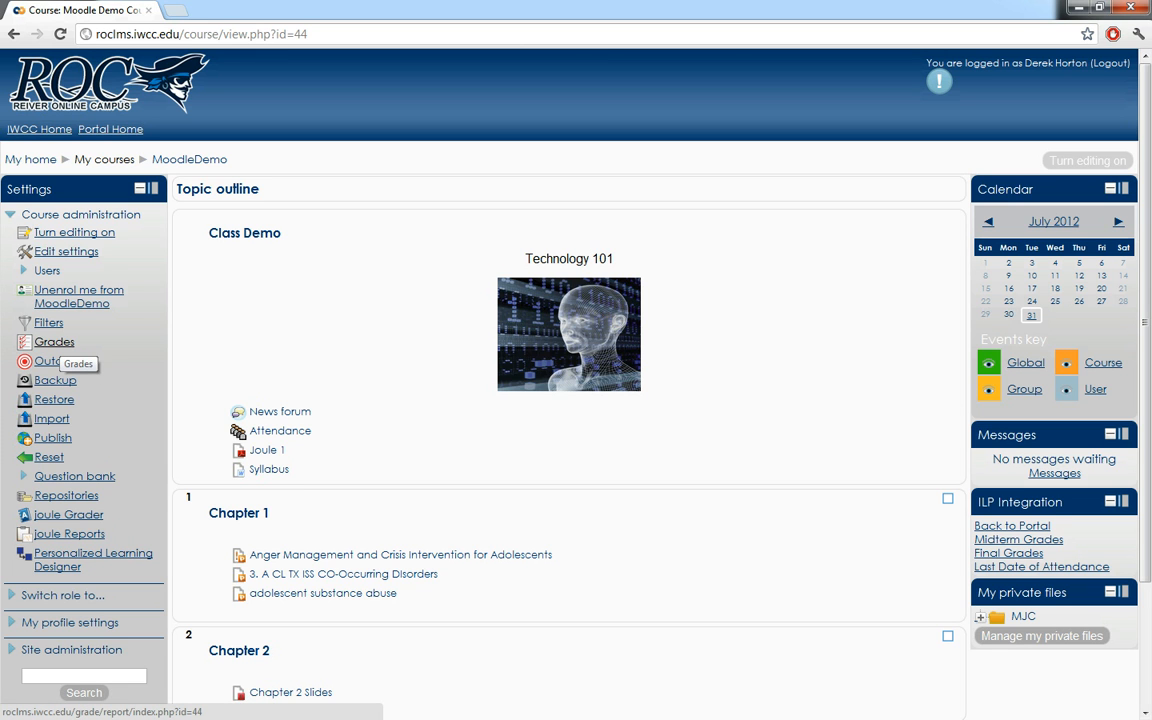
- Open the course grades in Simple view of categories and items and set the Moodle Demo Course aggregation to Weighted mean of grades
{"action": "left_click", "coordinate": [54, 341]}
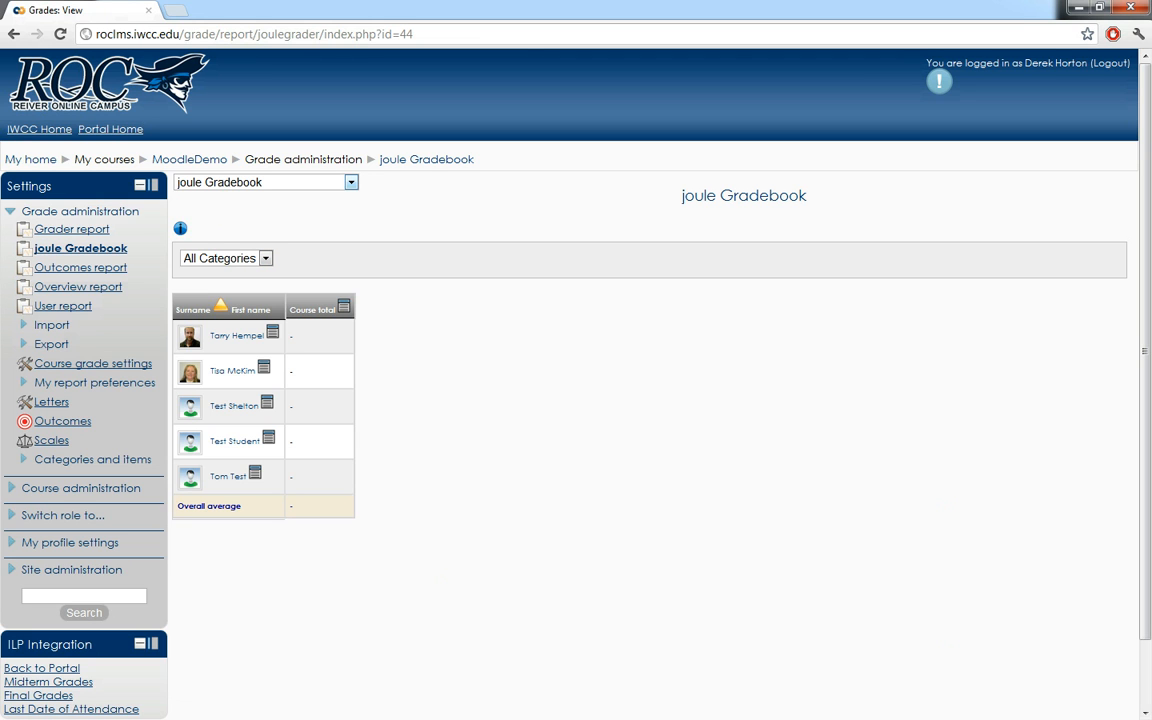
{"action": "left_click", "coordinate": [351, 182]}
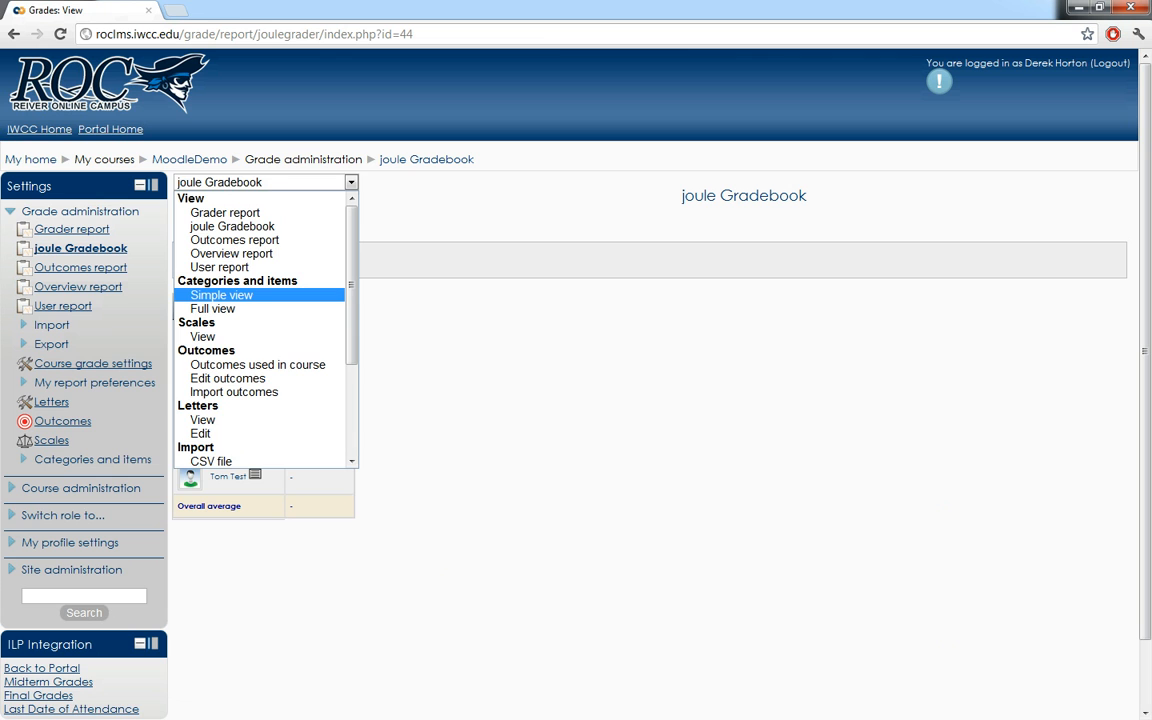
{"action": "key", "text": "Return"}
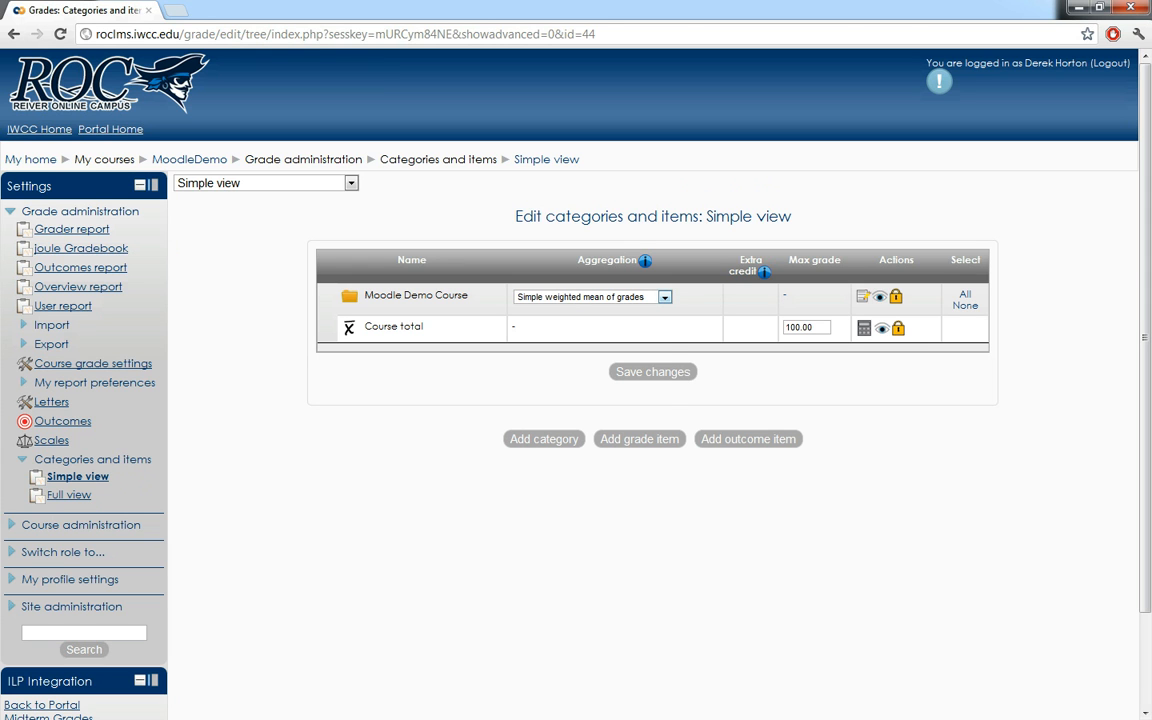
{"action": "left_click", "coordinate": [665, 297]}
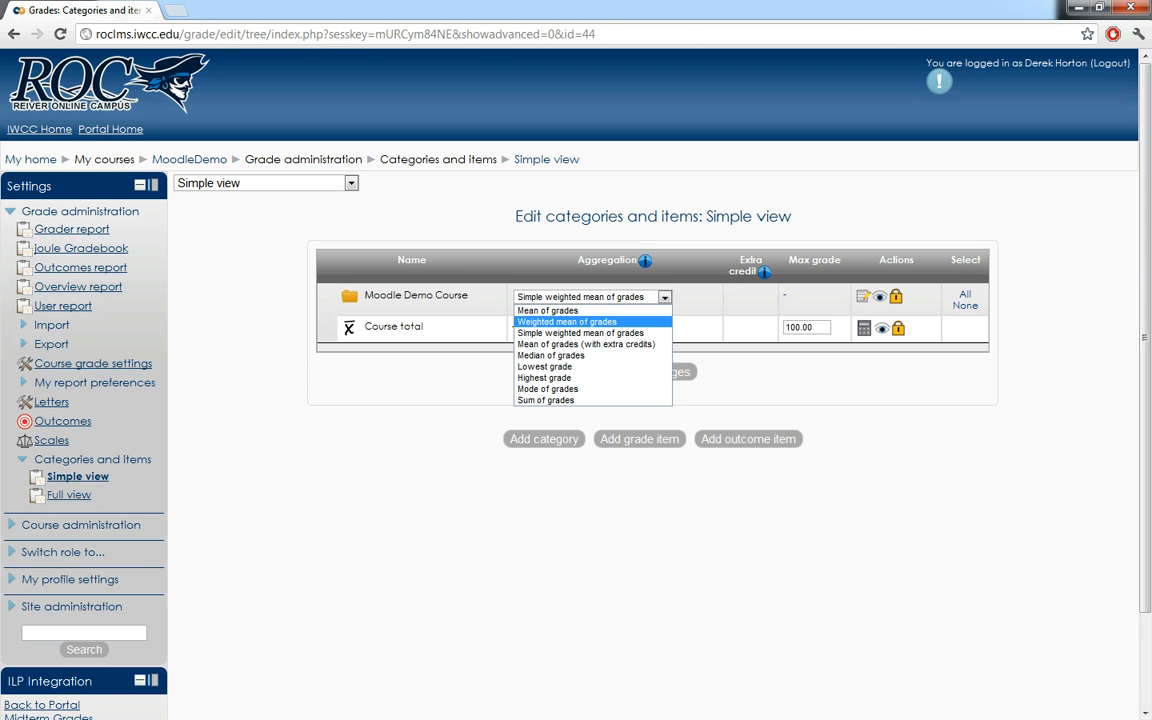
{"action": "key", "text": "Return"}
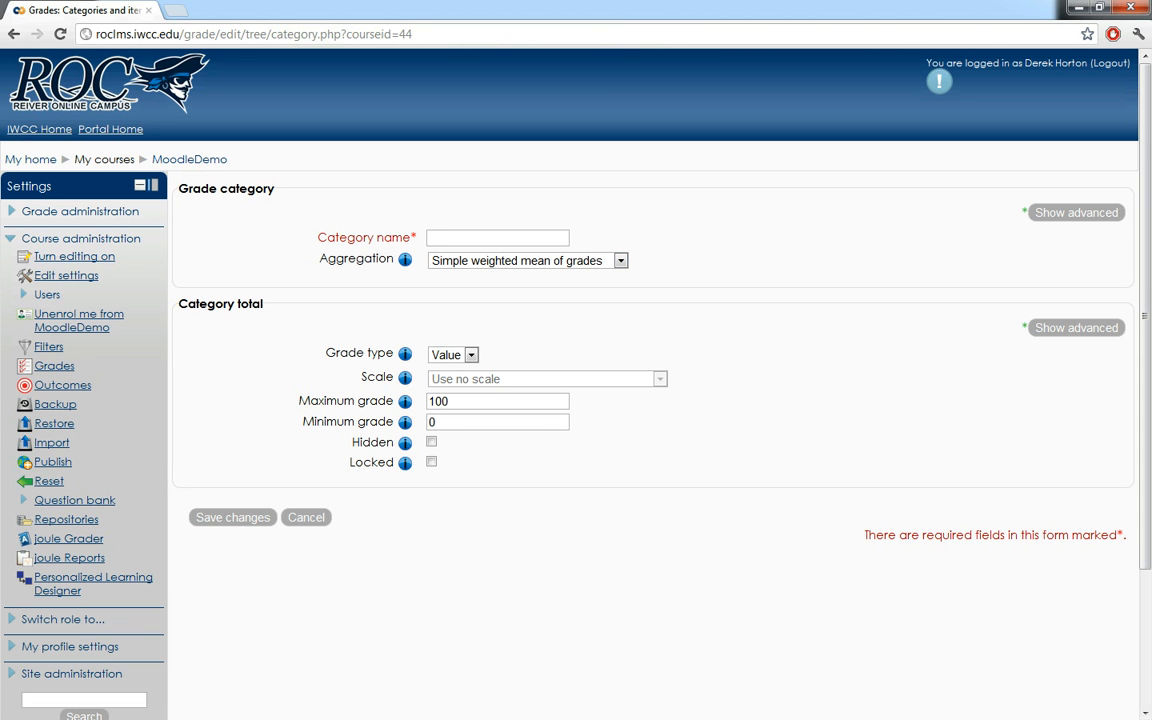
- Add a grade category named Assignments with Weighted mean of grades aggregation and a maximum grade of 20
{"action": "type", "text": "Assignments"}
{"action": "left_click", "coordinate": [620, 261]}
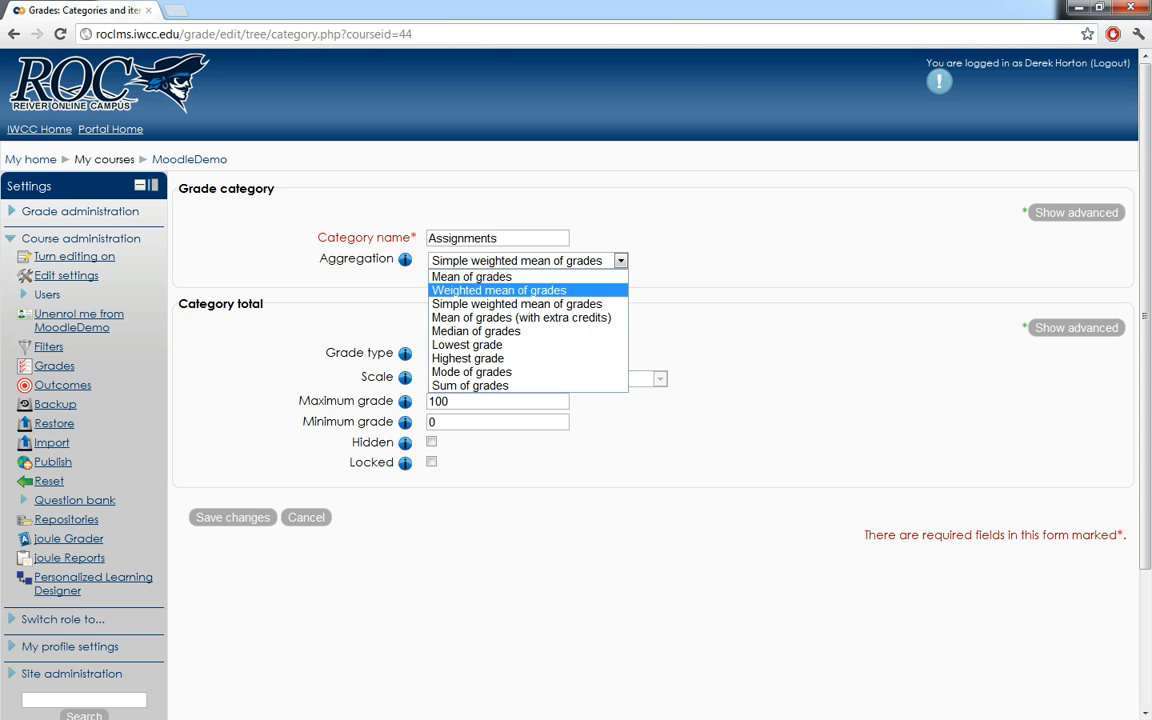
{"action": "left_click", "coordinate": [498, 290]}
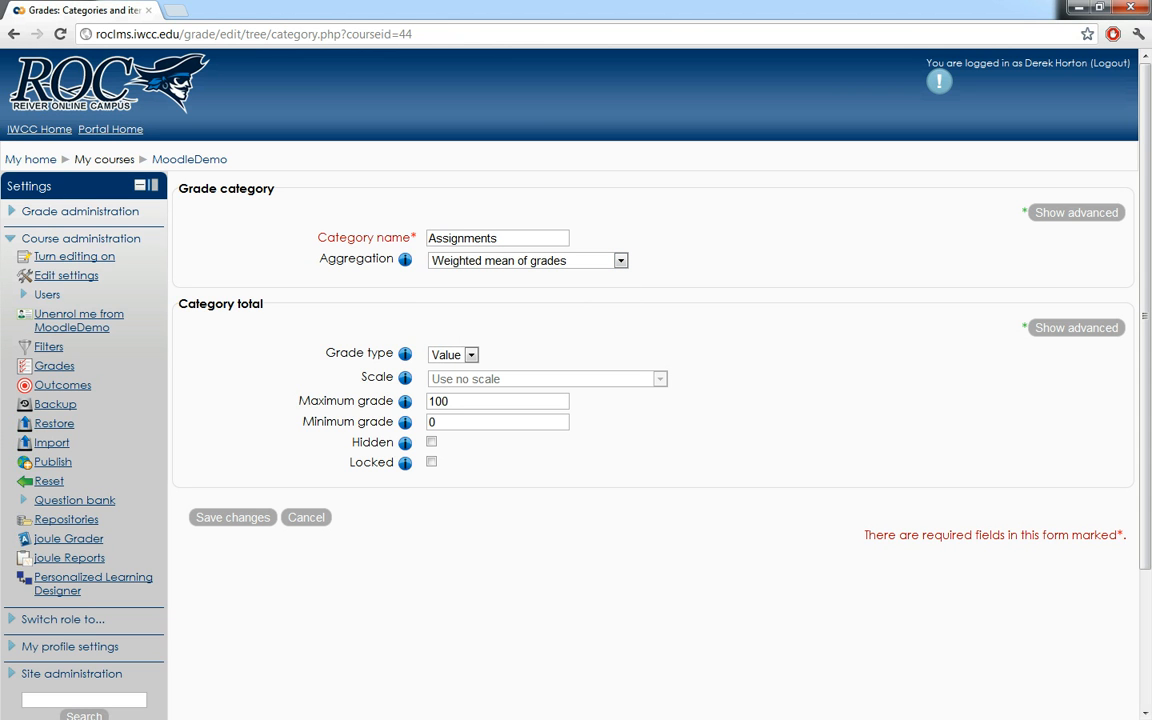
{"action": "double_click", "coordinate": [438, 401]}
{"action": "type", "text": "20"}
{"action": "key", "text": "Return"}
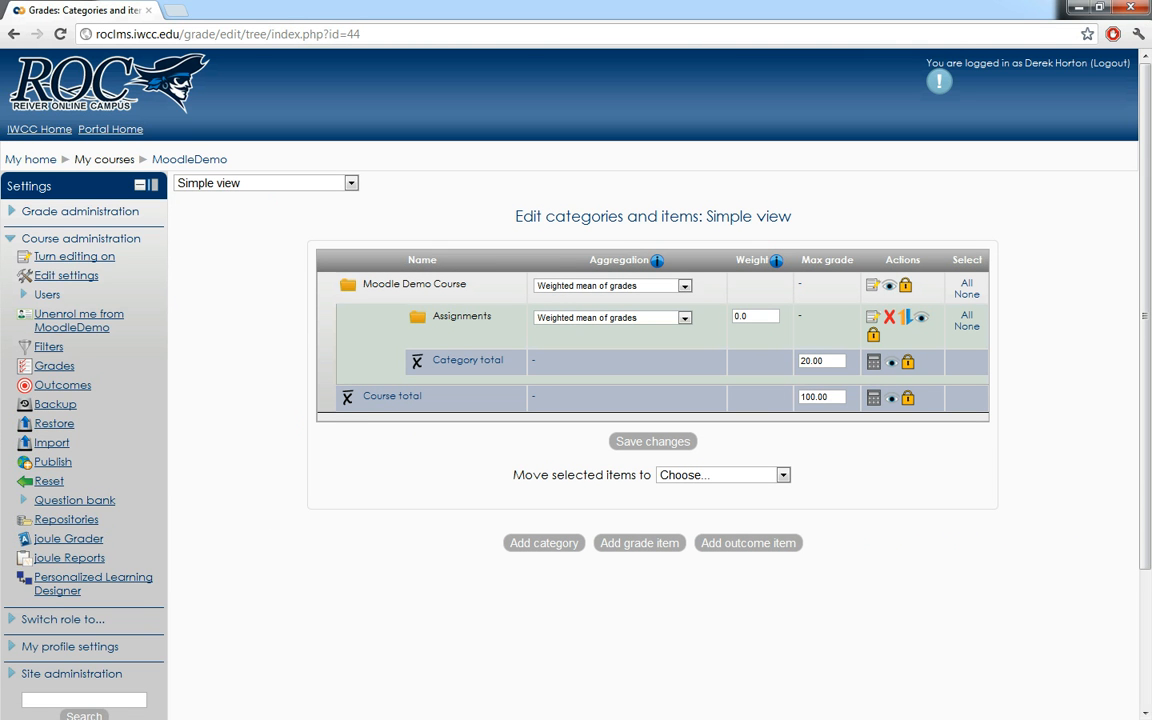
- Set the weight of the Assignments category to 20 and save the change
{"action": "left_click_drag", "start_coordinate": [734, 316], "coordinate": [741, 316]}
{"action": "type", "text": "20"}
{"action": "key", "text": "Return"}
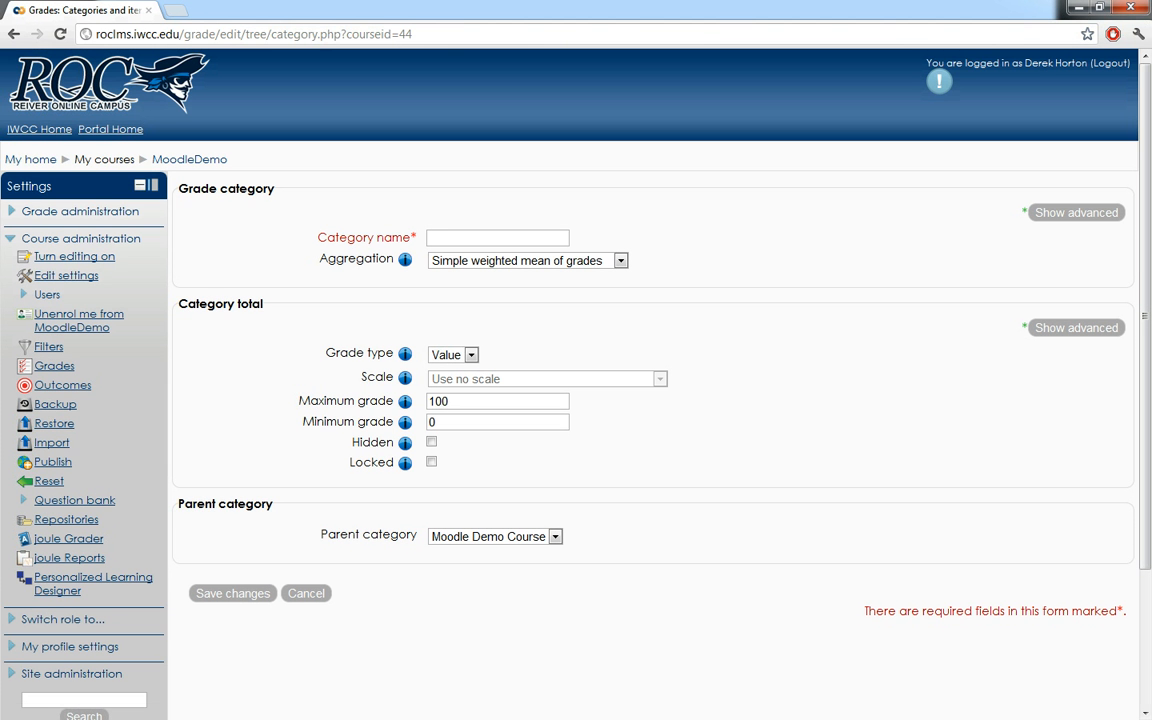
- Add a grade category named Exams with a maximum grade of 80 under Moodle Demo Course
{"action": "type", "text": "Exams"}
{"action": "left_click_drag", "start_coordinate": [452, 401], "coordinate": [428, 401]}
{"action": "type", "text": "20"}
{"action": "double_click", "coordinate": [434, 401]}
{"action": "type", "text": "80"}
{"action": "key", "text": "Return"}
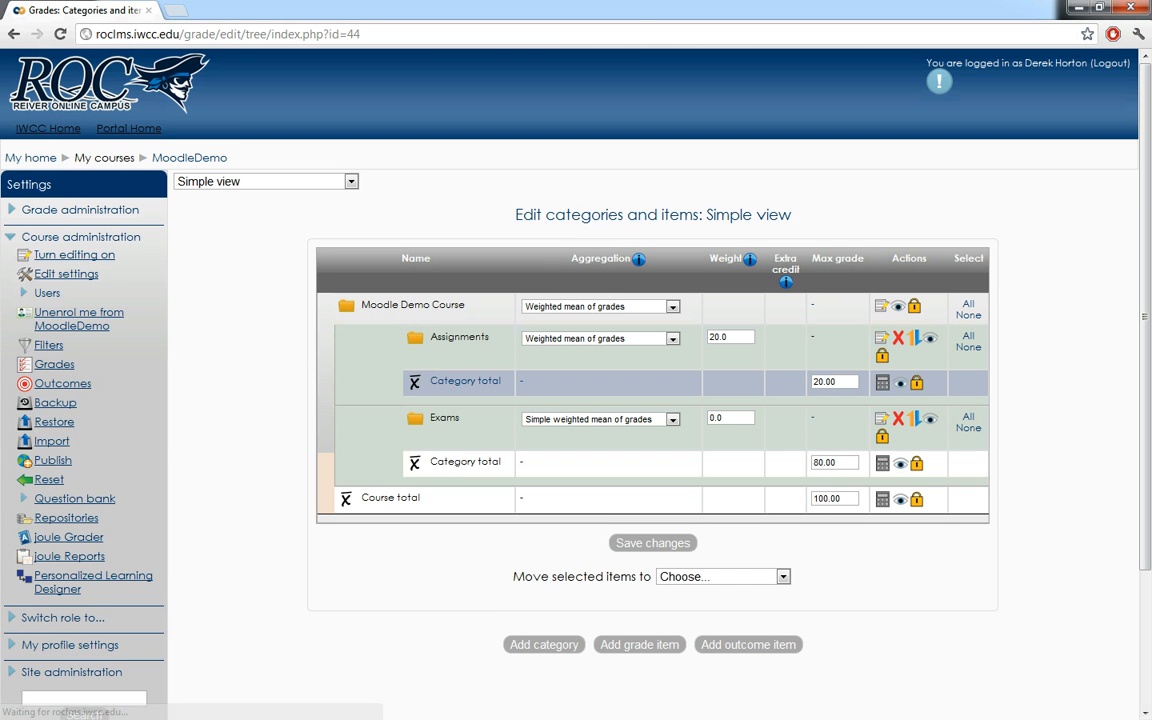
- Set the weight of the Exams category to 80 and save the change
{"action": "left_click_drag", "start_coordinate": [709, 420], "coordinate": [716, 420]}
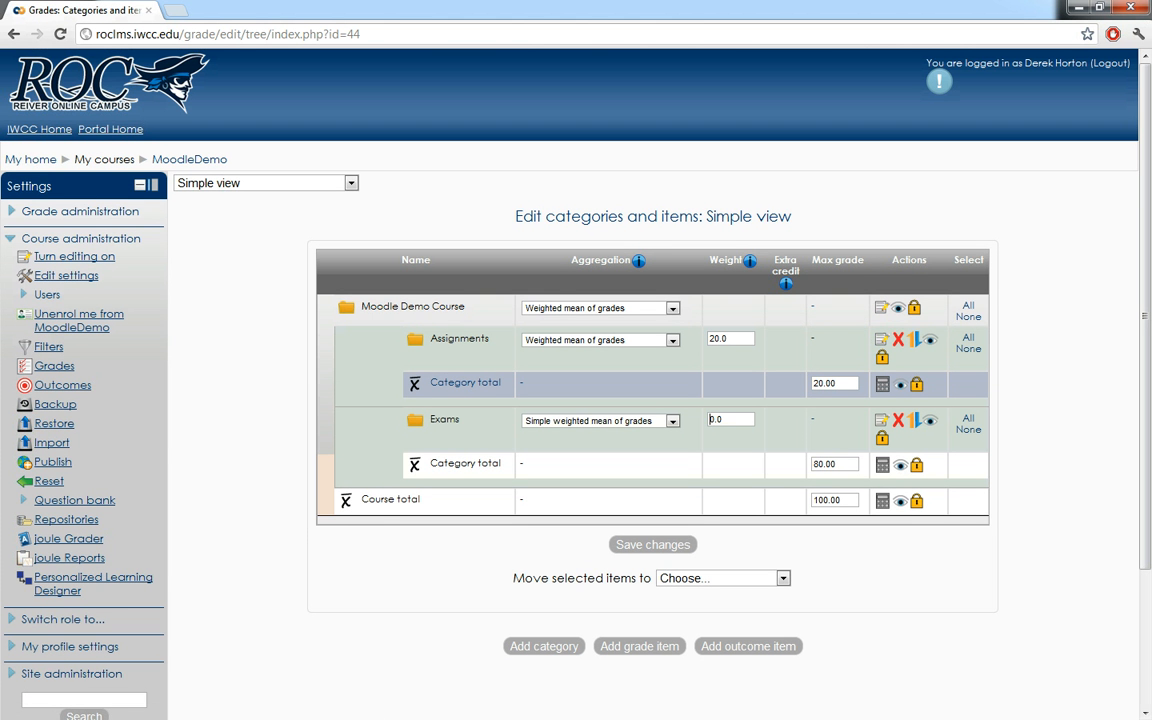
{"action": "type", "text": "80"}
{"action": "key", "text": "Return"}
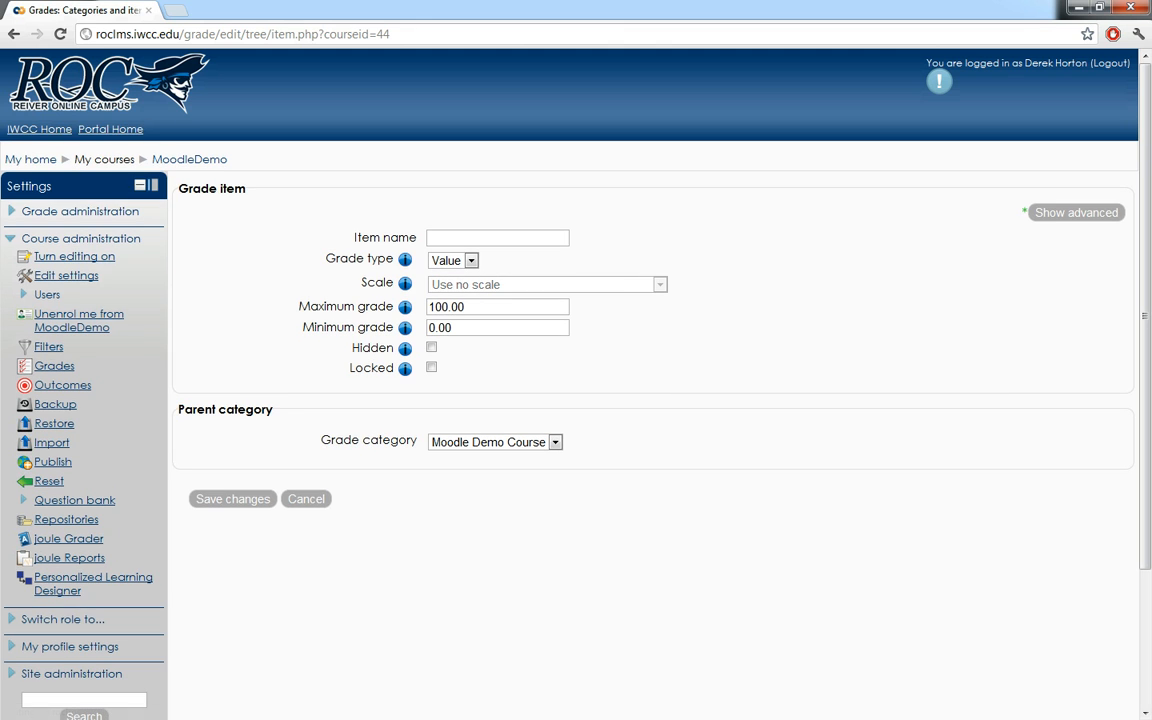
- Add a grade item named Assignment 1 in the Assignments category with a maximum grade of 10
{"action": "type", "text": "Assignmetn"}
{"action": "type", "text": " 1"}
{"action": "key", "text": "BackSpace"}
{"action": "key", "text": "BackSpace"}
{"action": "key", "text": "BackSpace"}
{"action": "key", "text": "BackSpace"}
{"action": "type", "text": "nt 1"}
{"action": "left_click", "coordinate": [555, 442]}
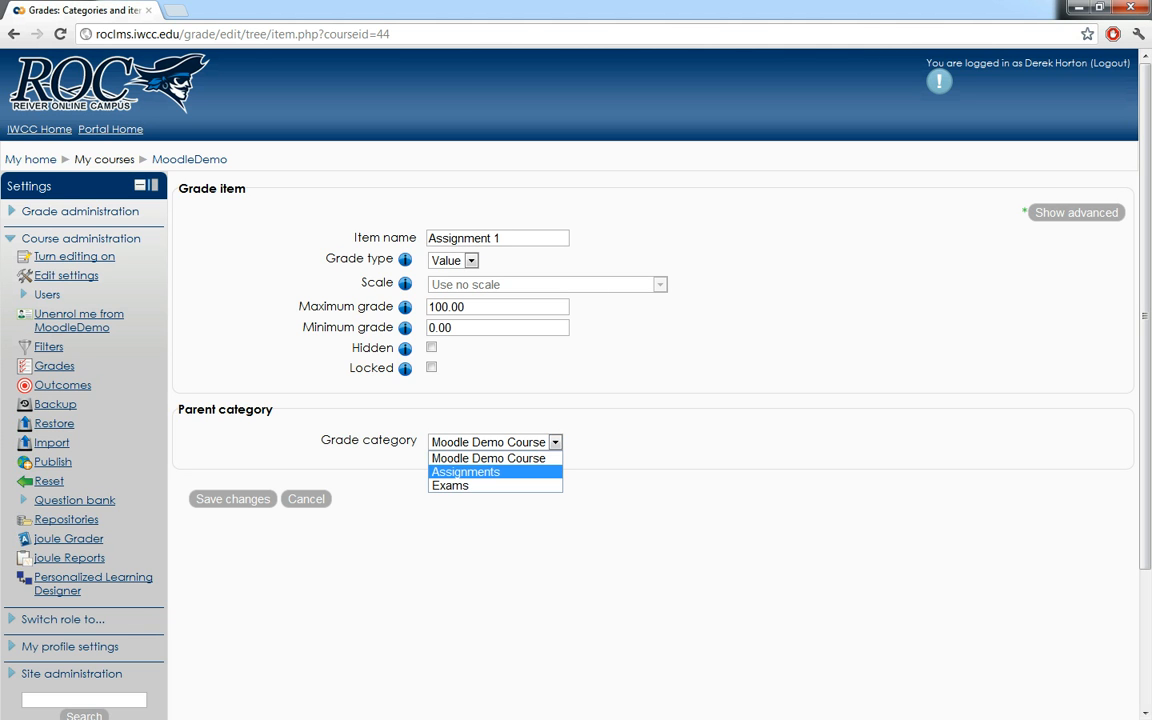
{"action": "left_click", "coordinate": [466, 472]}
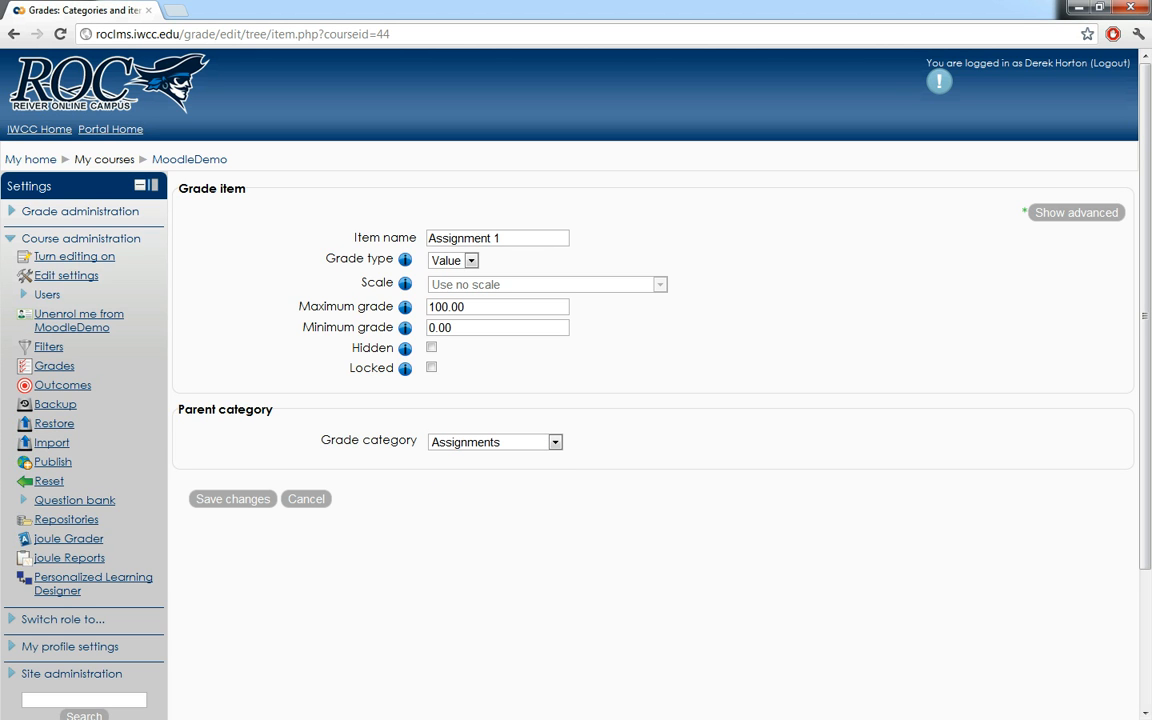
{"action": "left_click_drag", "start_coordinate": [449, 307], "coordinate": [428, 307]}
{"action": "type", "text": "10"}
{"action": "key", "text": "Return"}
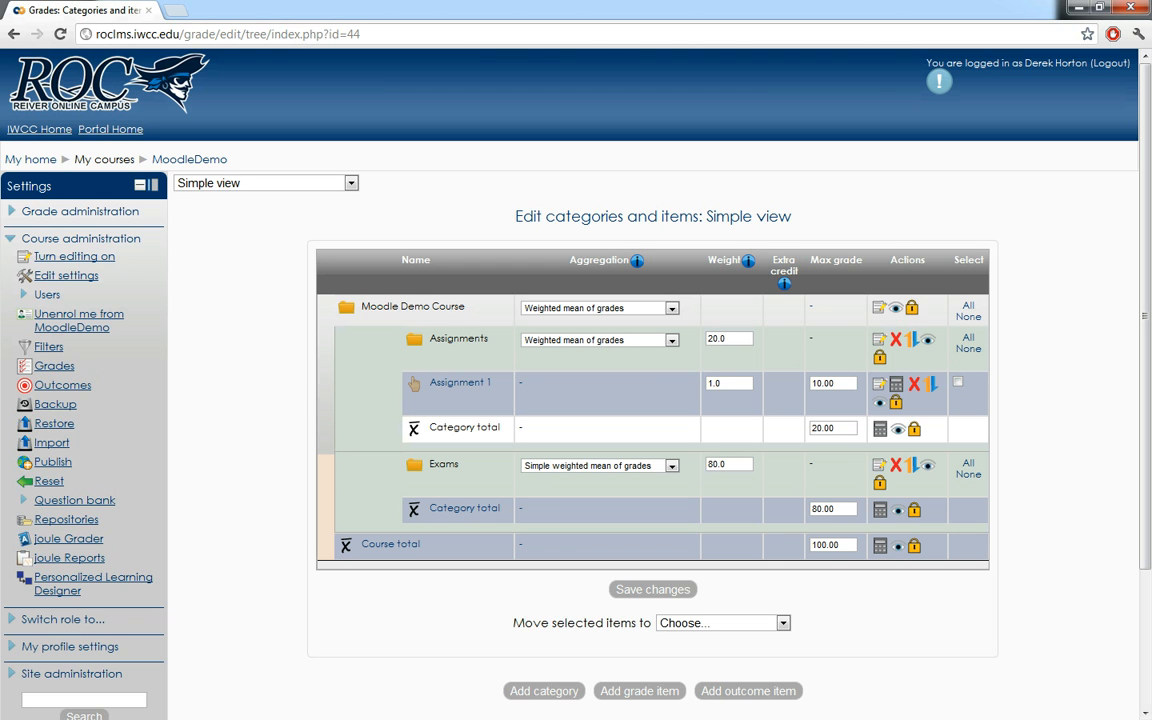
- Set the Exams category aggregation to Weighted mean of grades and add an Exam 1 grade item to it with a maximum grade of 50
{"action": "left_click", "coordinate": [671, 466]}
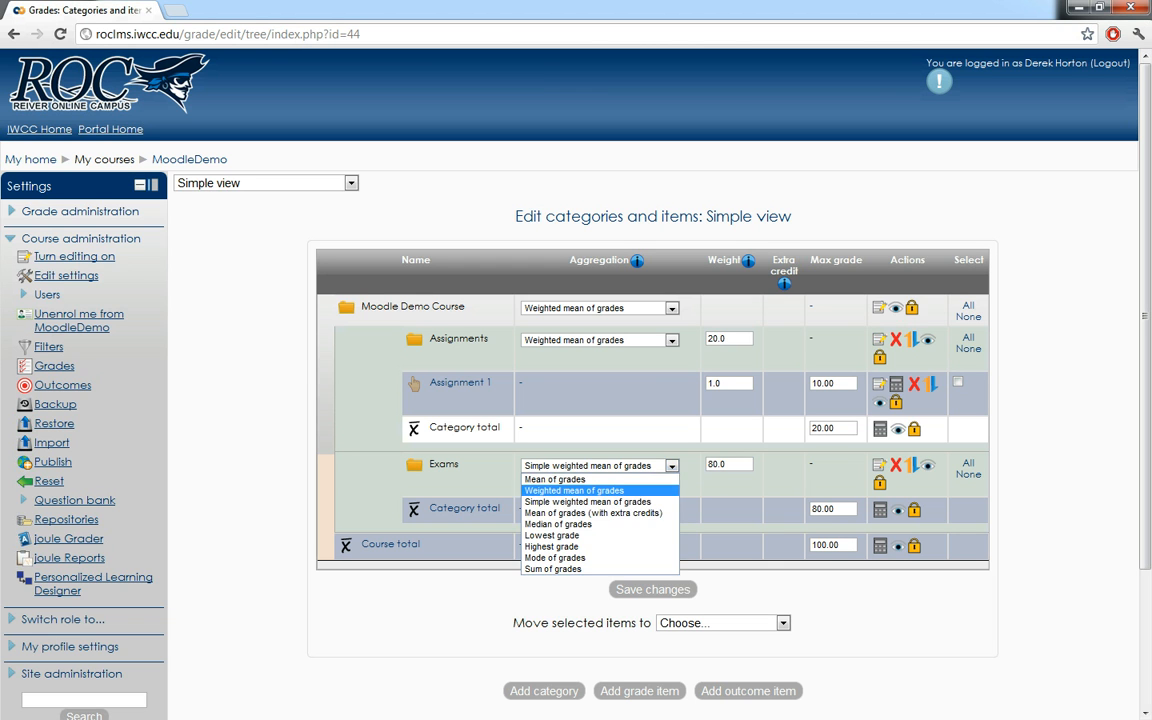
{"action": "left_click", "coordinate": [574, 490]}
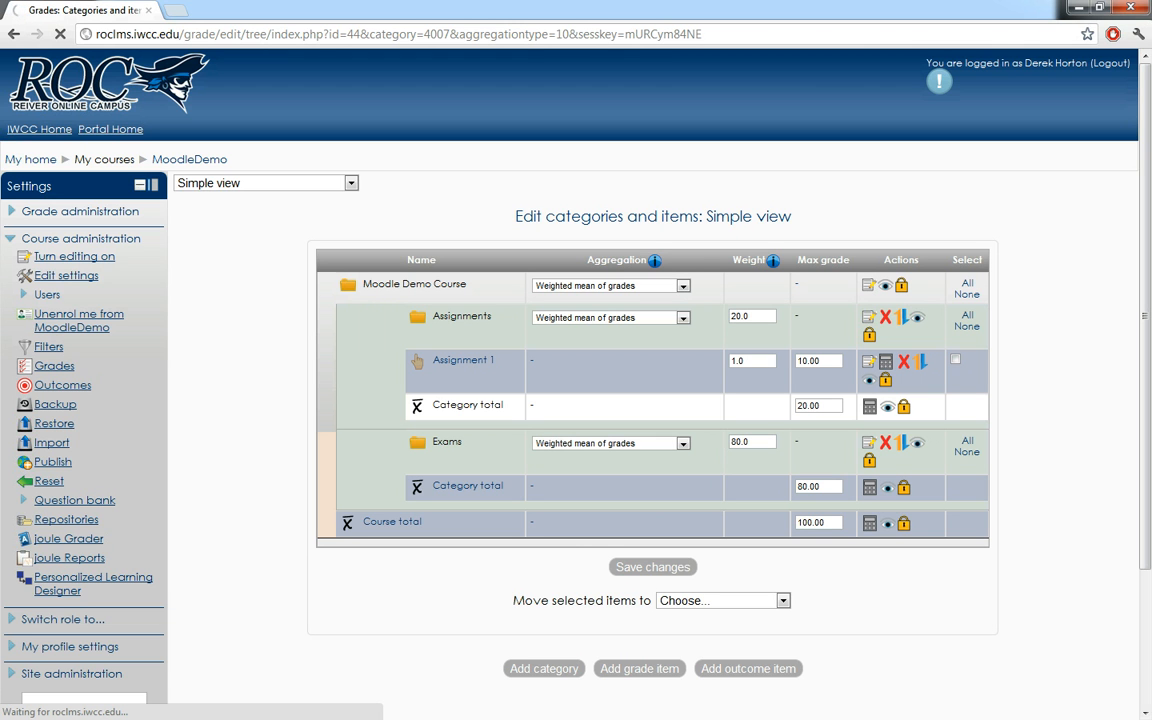
{"action": "type", "text": "Exam 1"}
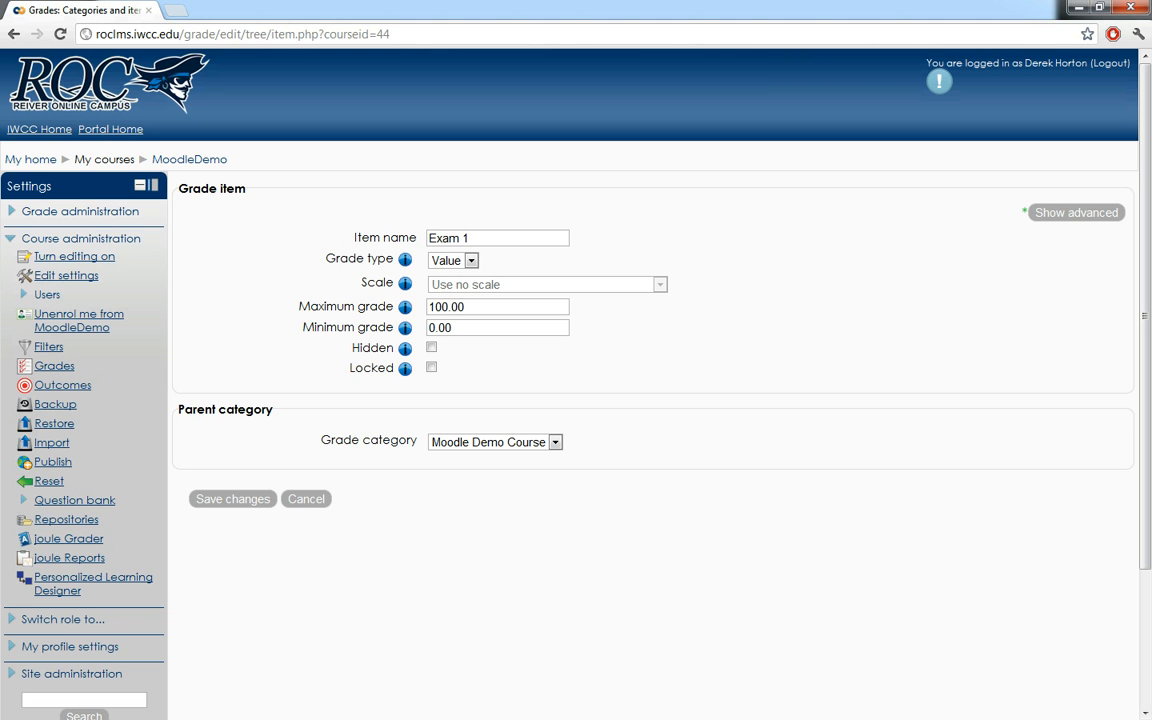
{"action": "left_click_drag", "start_coordinate": [429, 307], "coordinate": [442, 307]}
{"action": "type", "text": "5"}
{"action": "left_click", "coordinate": [555, 442]}
{"action": "left_click", "coordinate": [520, 485]}
{"action": "left_click", "coordinate": [232, 499]}
- Add a grade item named Assignment 2 in the Assignments category with a maximum grade of 10
{"action": "type", "text": "Assignment 2"}
{"action": "left_click_drag", "start_coordinate": [446, 307], "coordinate": [429, 307]}
{"action": "type", "text": "10"}
{"action": "left_click", "coordinate": [555, 442]}
{"action": "left_click", "coordinate": [465, 470]}
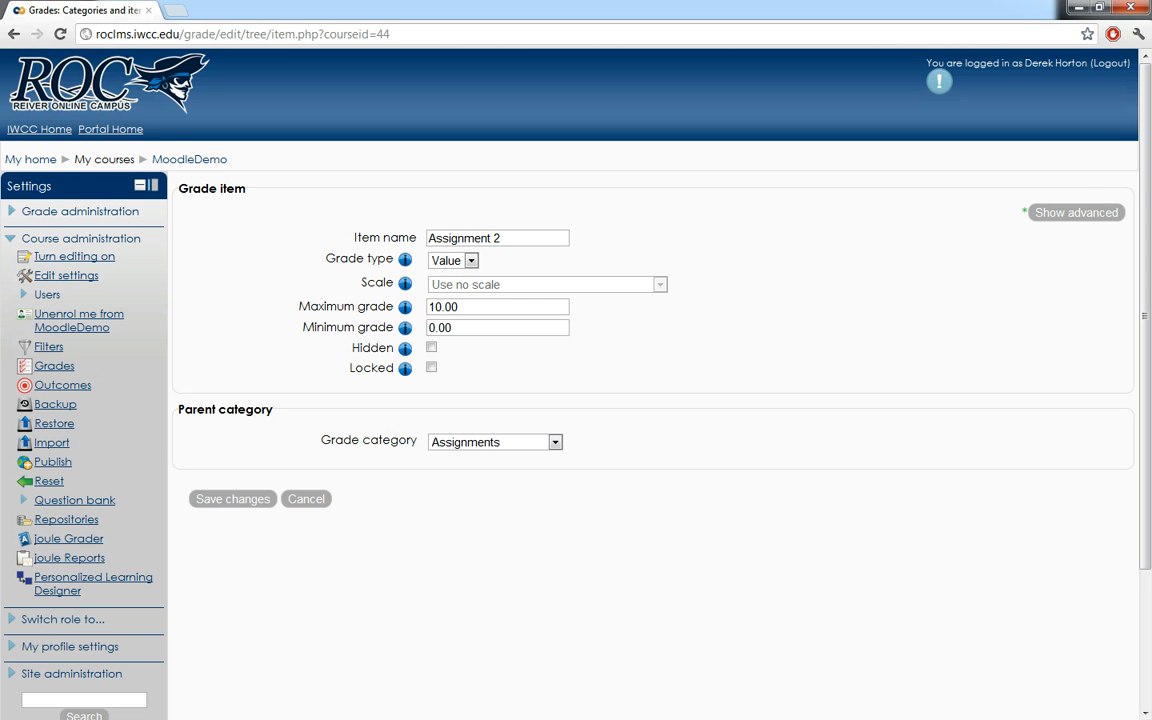
{"action": "left_click", "coordinate": [233, 499]}
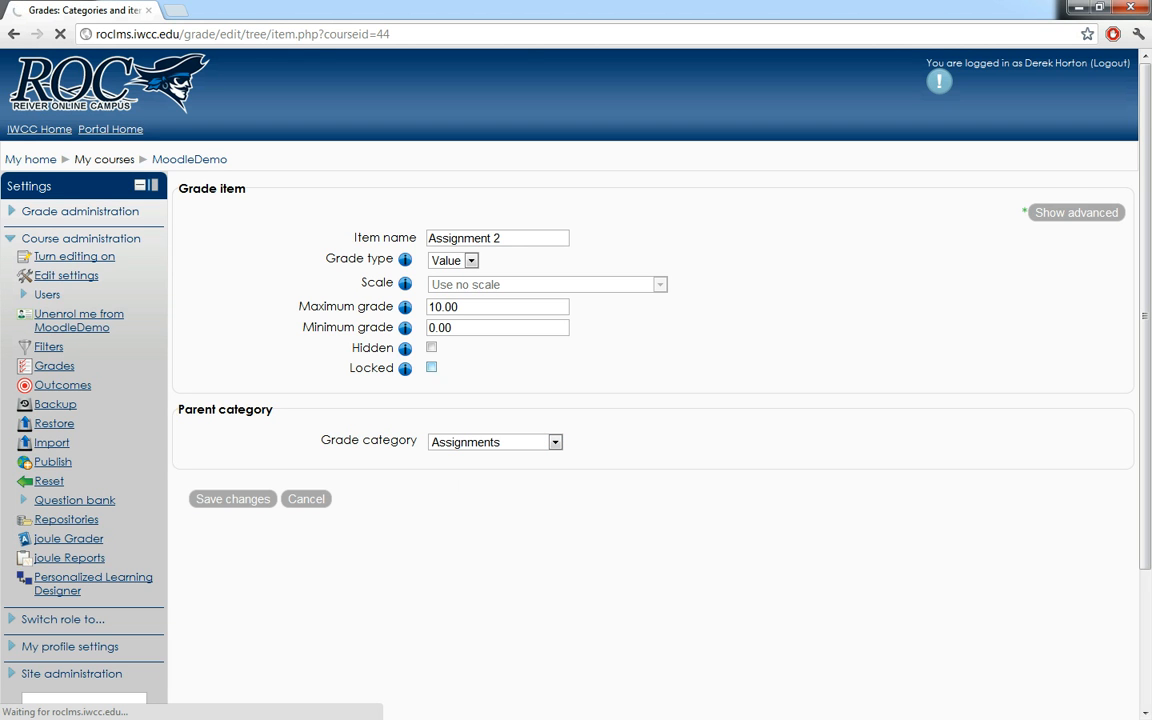
- Add a grade item named Exam 2 in the Exams category with a maximum grade of 50
{"action": "scroll", "coordinate": [432, 367], "scroll_direction": "down", "scroll_amount": 1}
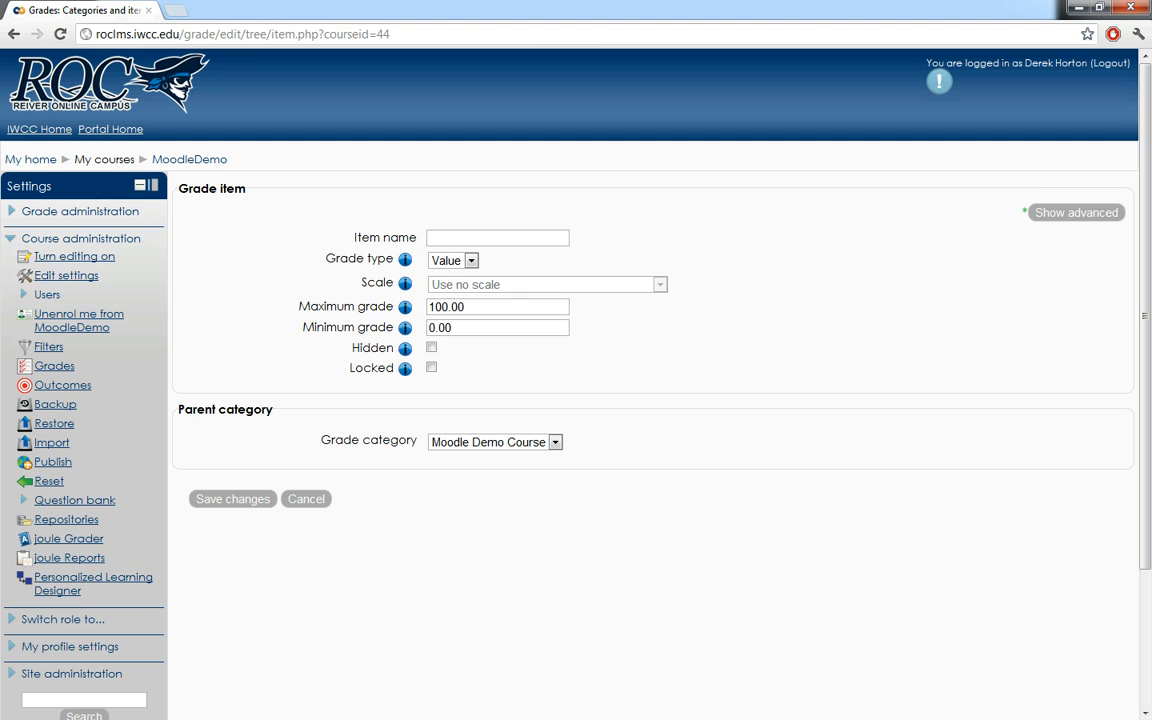
{"action": "type", "text": "Exam 2"}
{"action": "left_click_drag", "start_coordinate": [443, 307], "coordinate": [403, 306]}
{"action": "type", "text": "5"}
{"action": "left_click", "coordinate": [495, 442]}
{"action": "left_click", "coordinate": [460, 487]}
{"action": "left_click", "coordinate": [233, 499]}
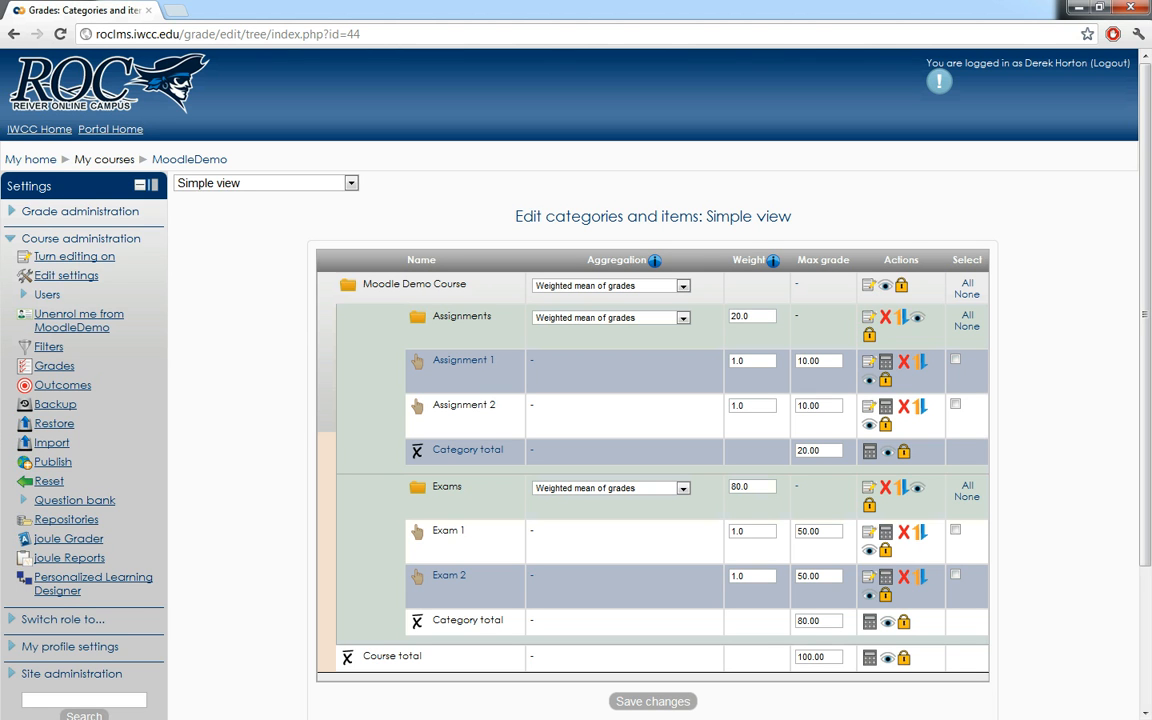
- Switch to the joule Gradebook and show only the Assignments category
{"action": "scroll", "coordinate": [576, 400], "scroll_direction": "down", "scroll_amount": 3}
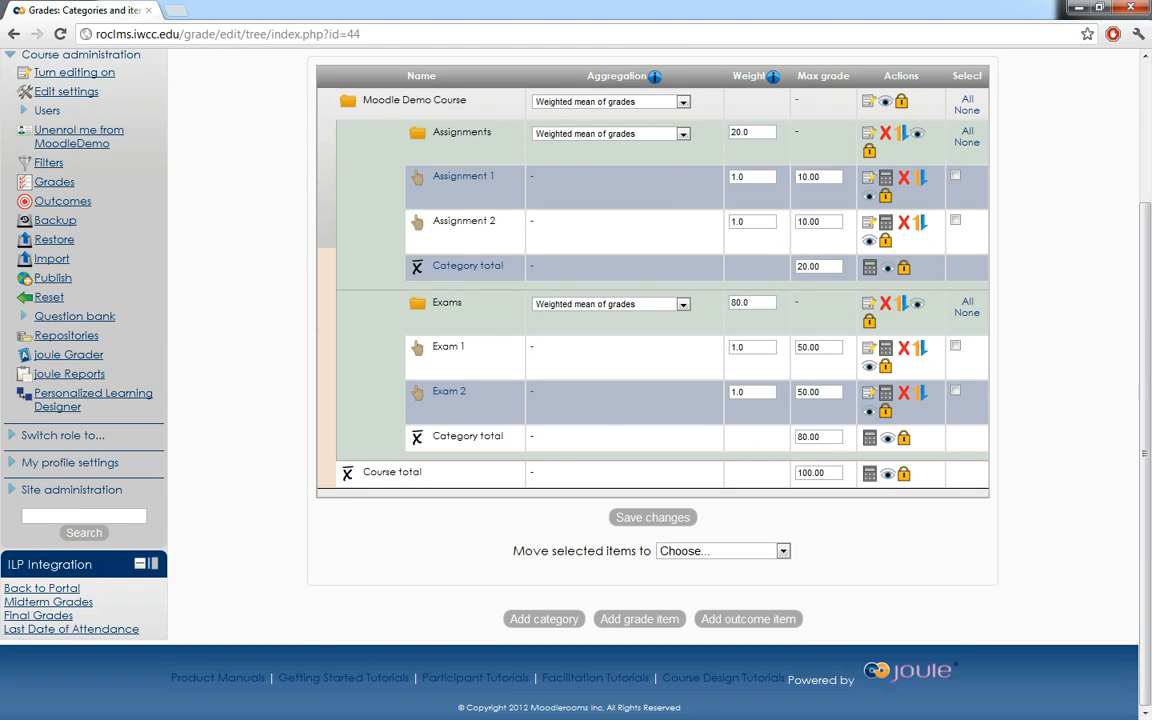
{"action": "scroll", "coordinate": [576, 400], "scroll_direction": "up", "scroll_amount": 3}
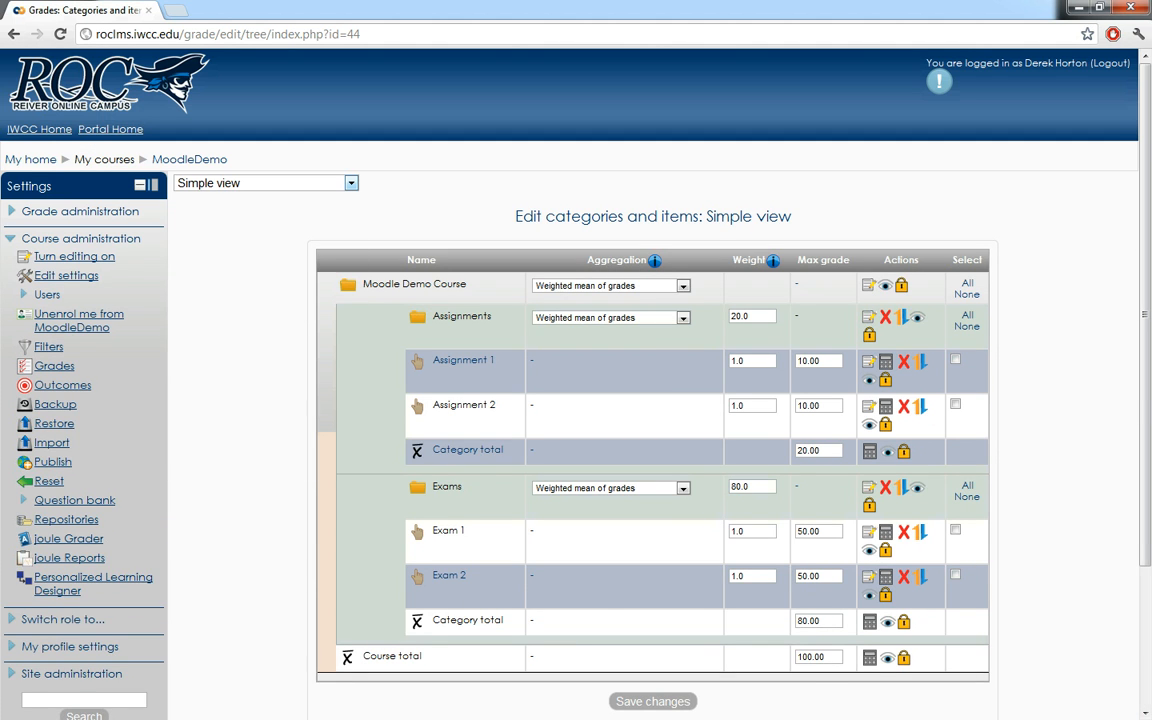
{"action": "left_click", "coordinate": [350, 183]}
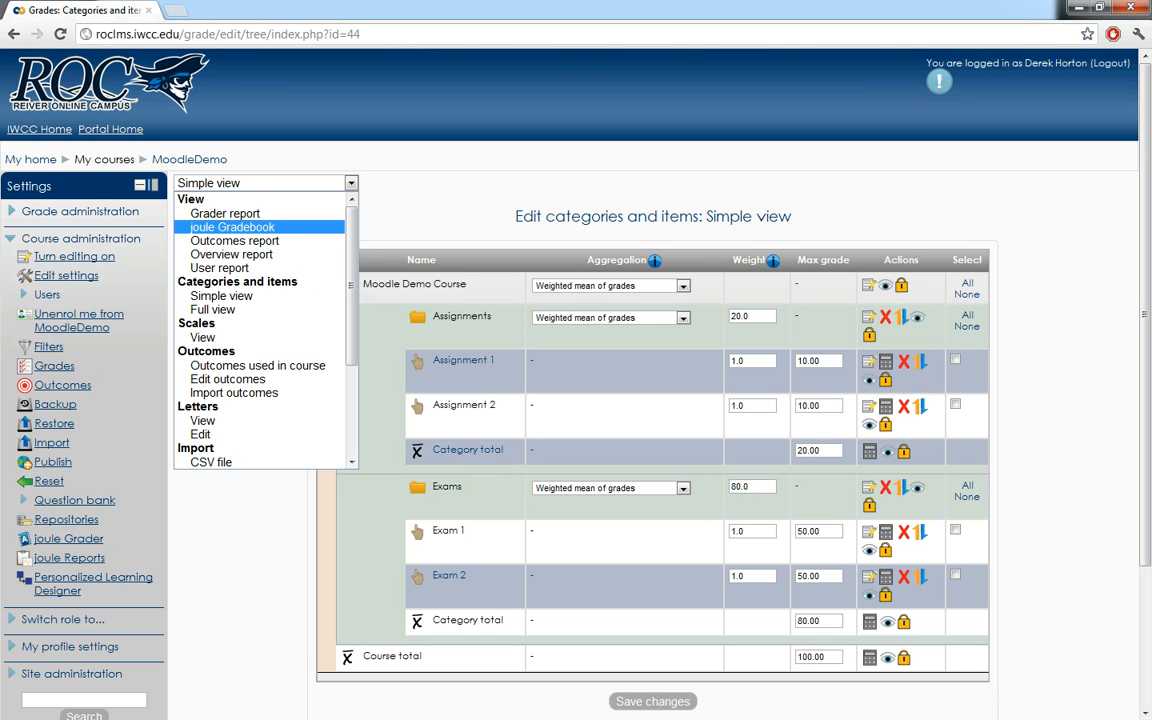
{"action": "left_click", "coordinate": [232, 227]}
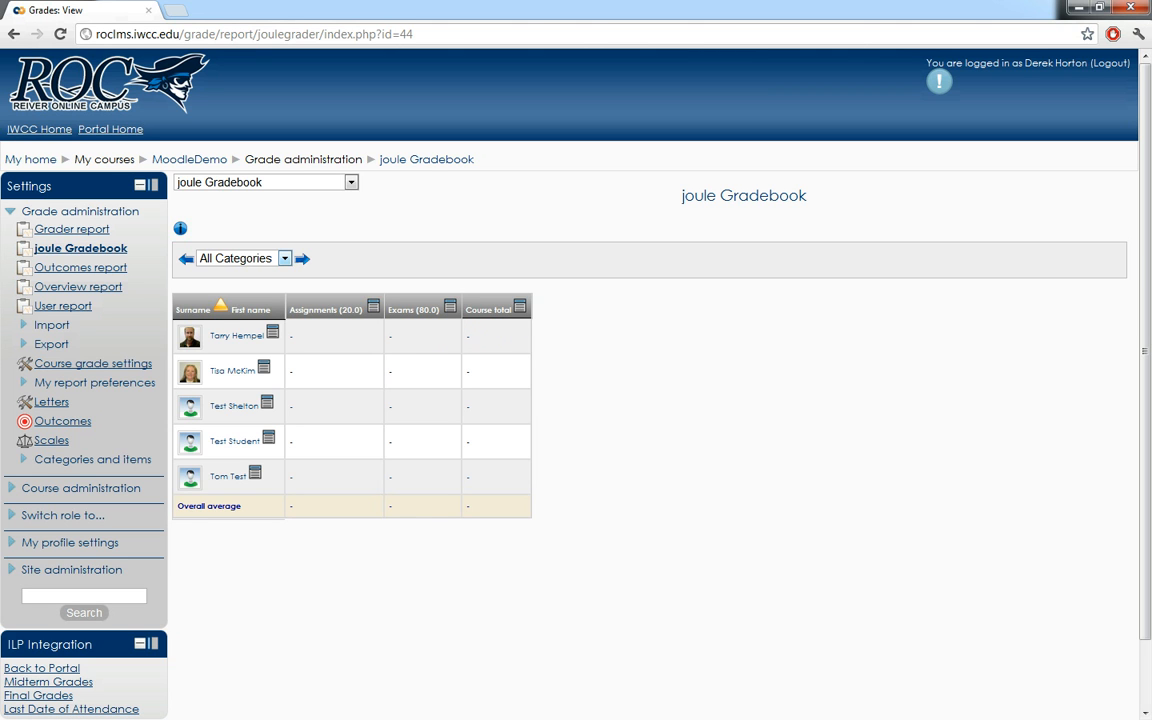
{"action": "left_click", "coordinate": [285, 259]}
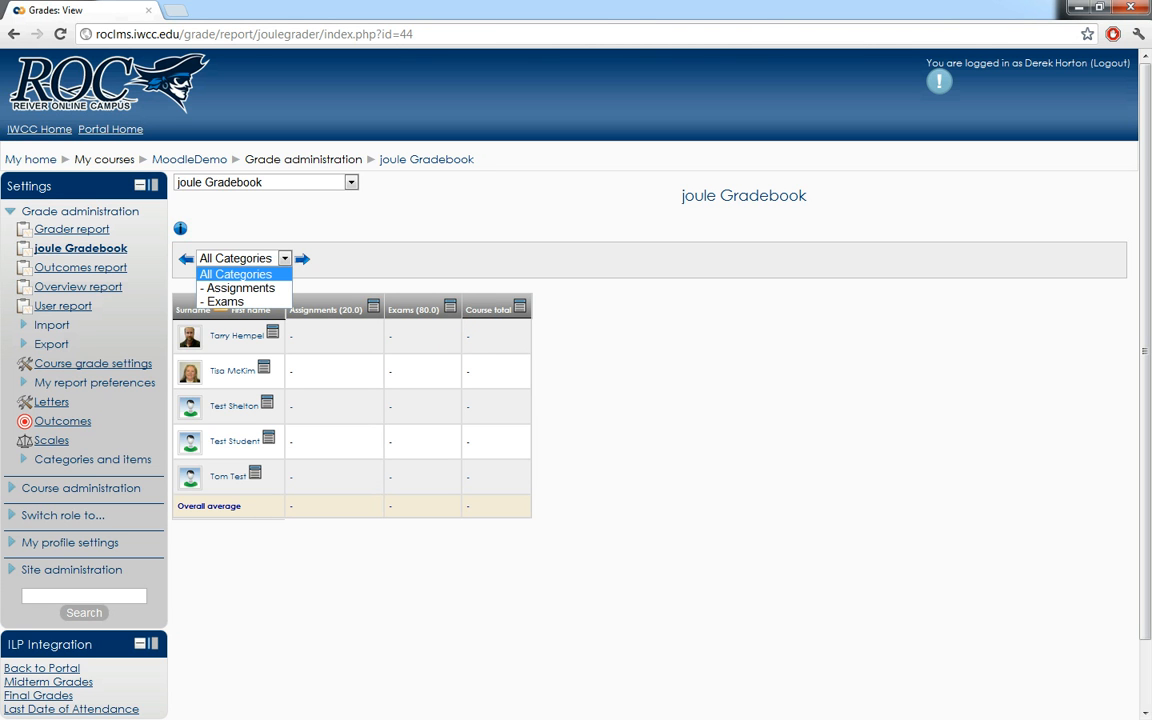
{"action": "left_click", "coordinate": [240, 287]}
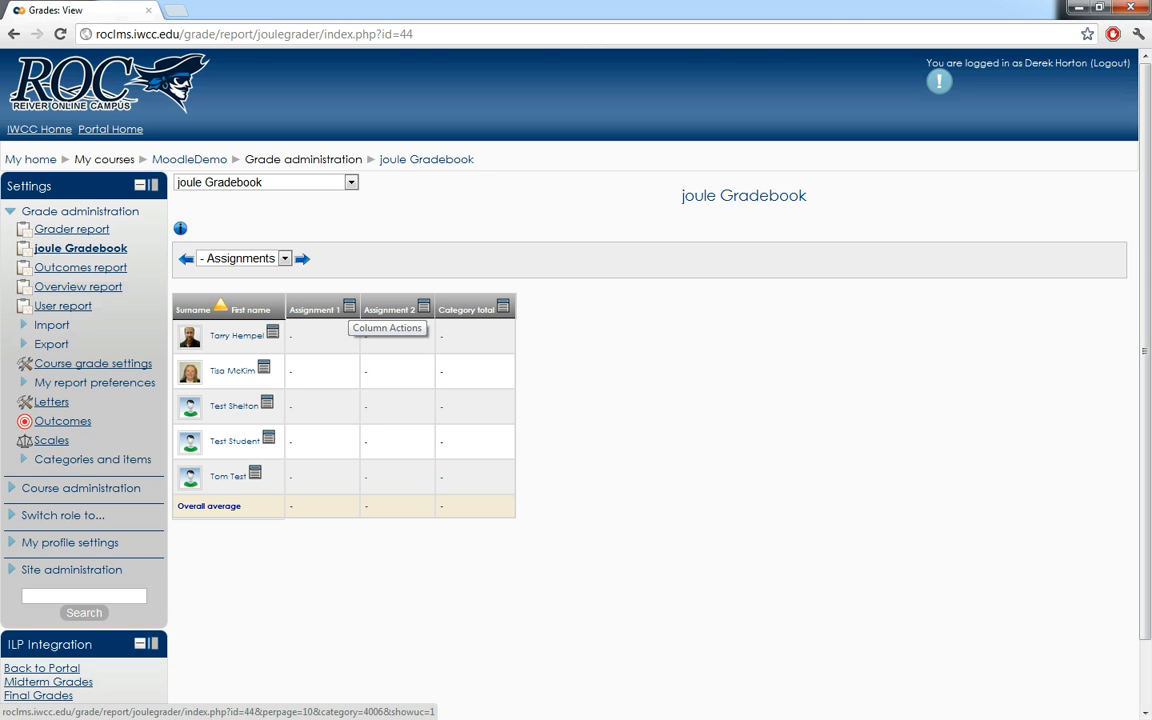
- Grade Assignment 1 with the Column Grader, giving the first four students 10, 9, 8 and 7, and save
{"action": "left_click", "coordinate": [349, 306]}
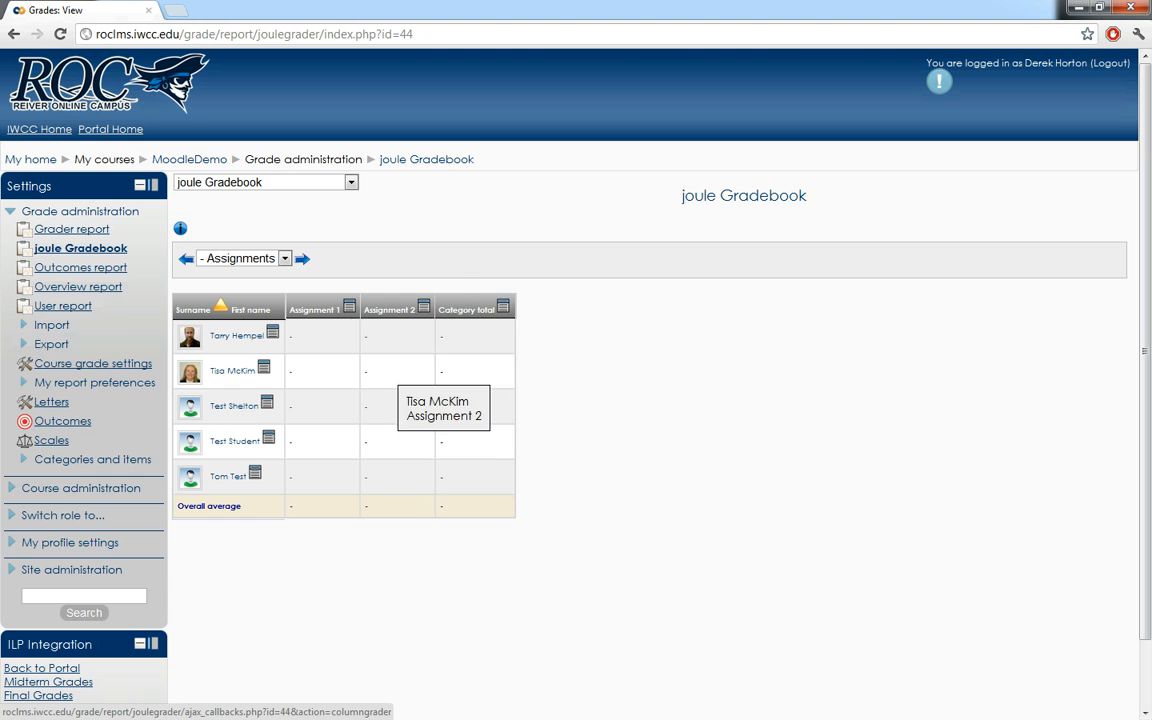
{"action": "left_click", "coordinate": [410, 357]}
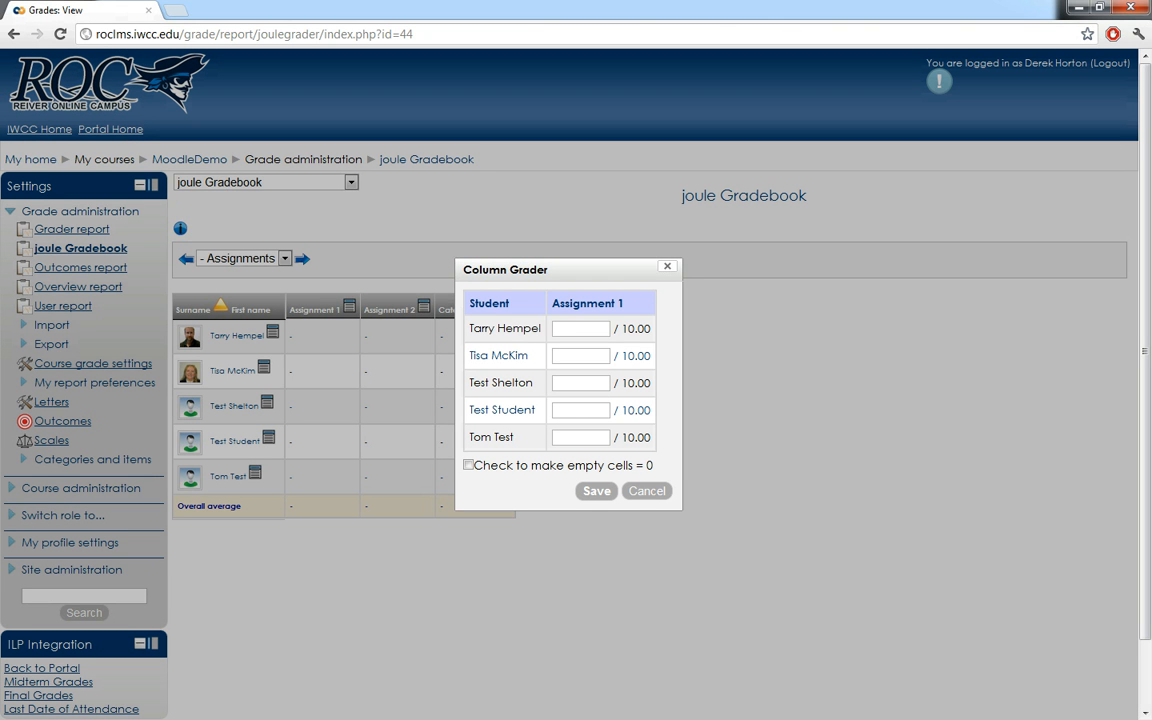
{"action": "type", "text": "10"}
{"action": "key", "text": "Tab"}
{"action": "type", "text": "9"}
{"action": "key", "text": "Tab"}
{"action": "type", "text": "8"}
{"action": "key", "text": "Tab"}
{"action": "type", "text": "7"}
{"action": "key", "text": "Return"}
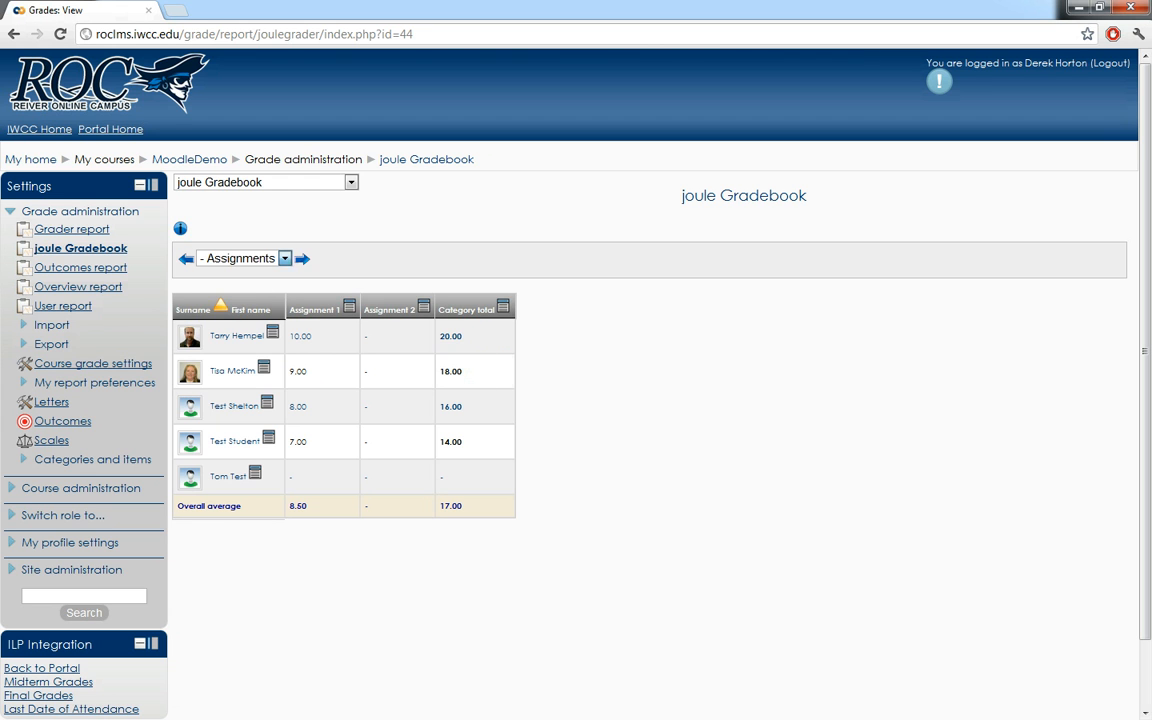
- Show the gradebook for all categories to check the category and course totals
{"action": "left_click", "coordinate": [285, 259]}
{"action": "left_click", "coordinate": [235, 274]}
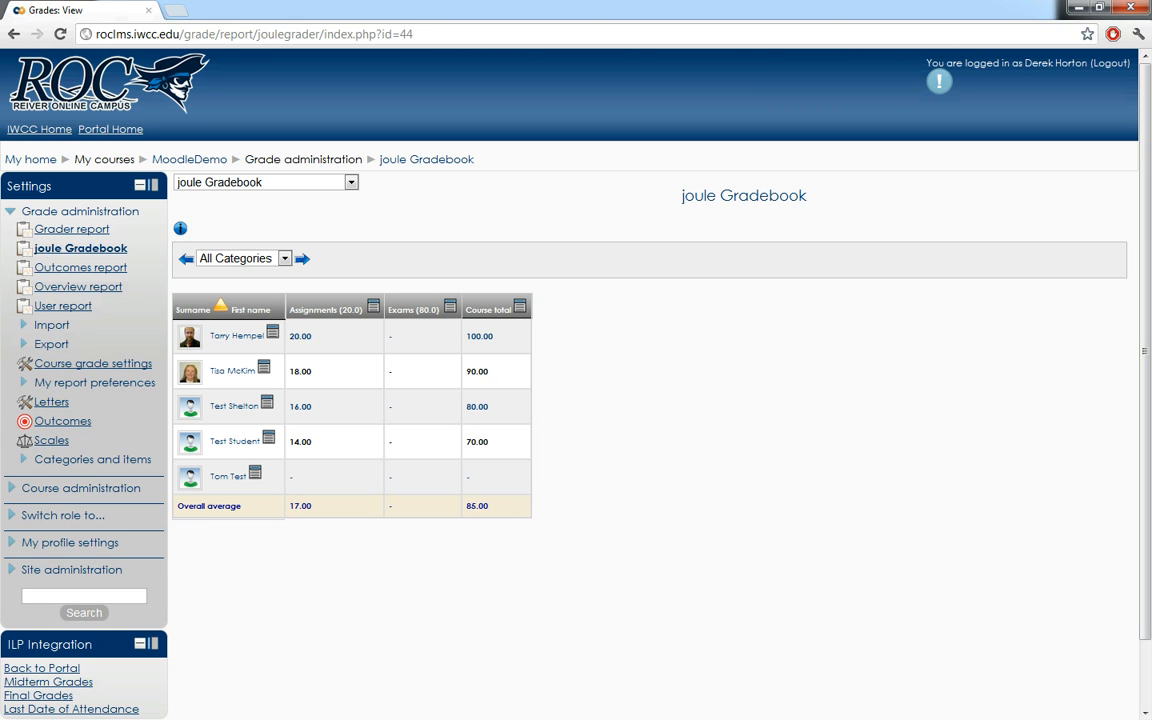
- In the Assignments category, start a grade range message for Assignment 1 covering grades 9 to 10, and close it unsent
{"action": "left_click", "coordinate": [285, 258]}
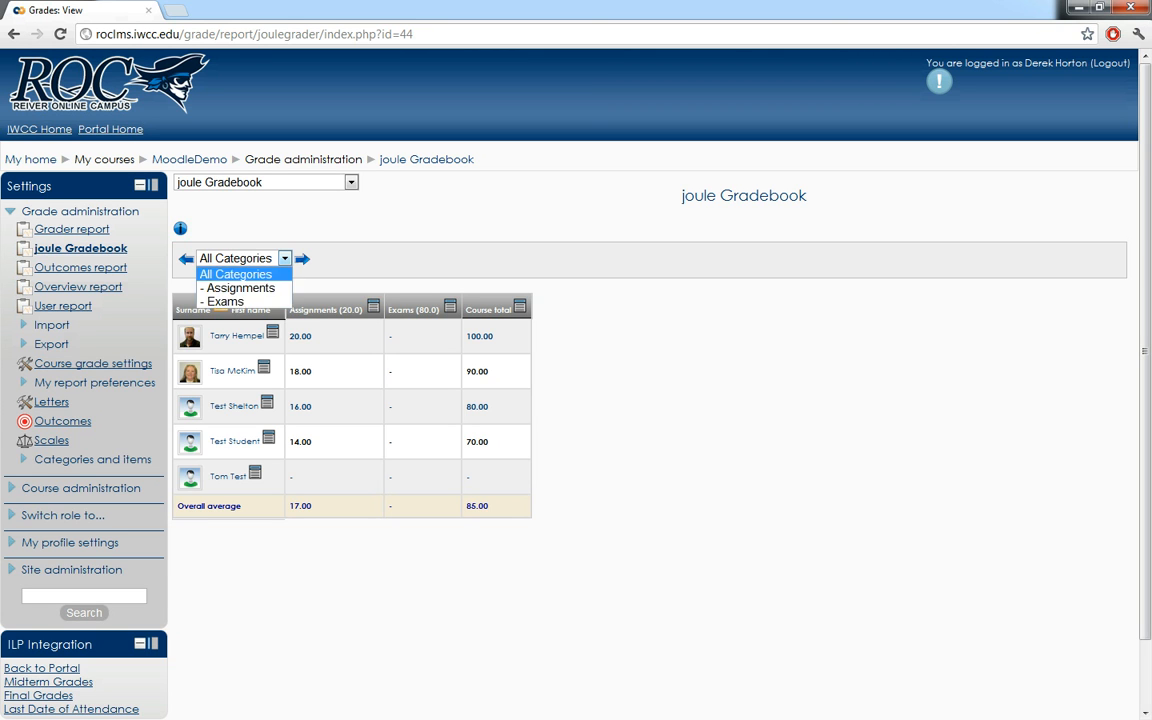
{"action": "left_click", "coordinate": [240, 288]}
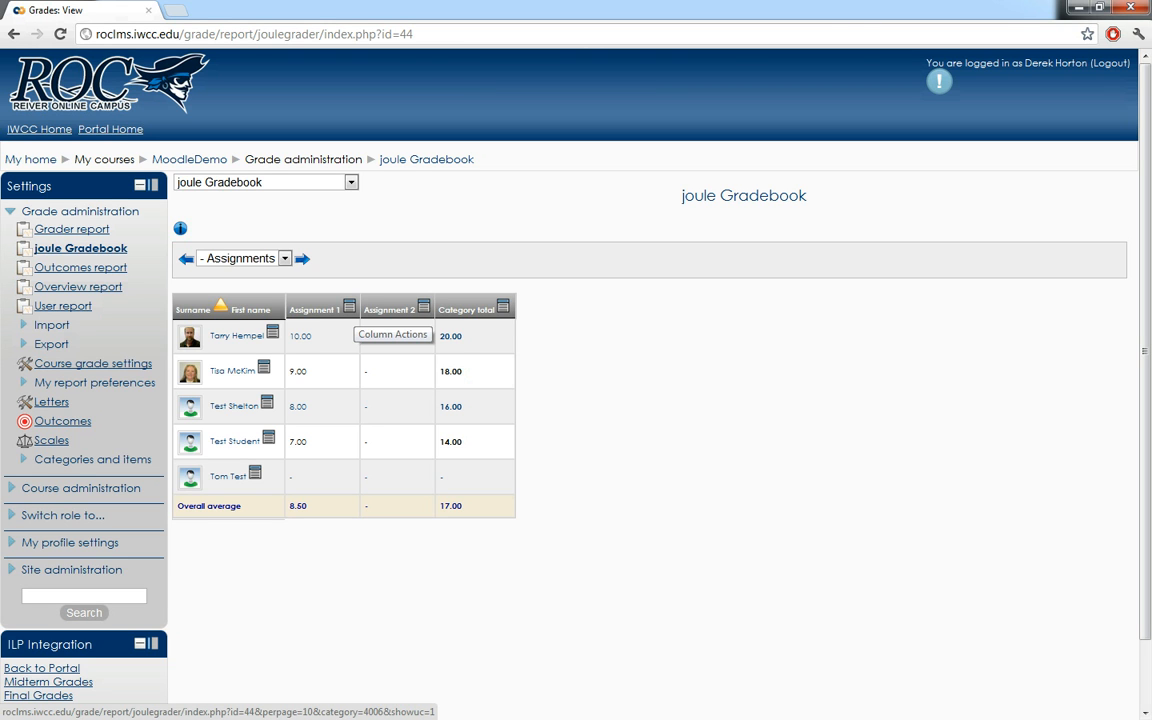
{"action": "left_click", "coordinate": [424, 306]}
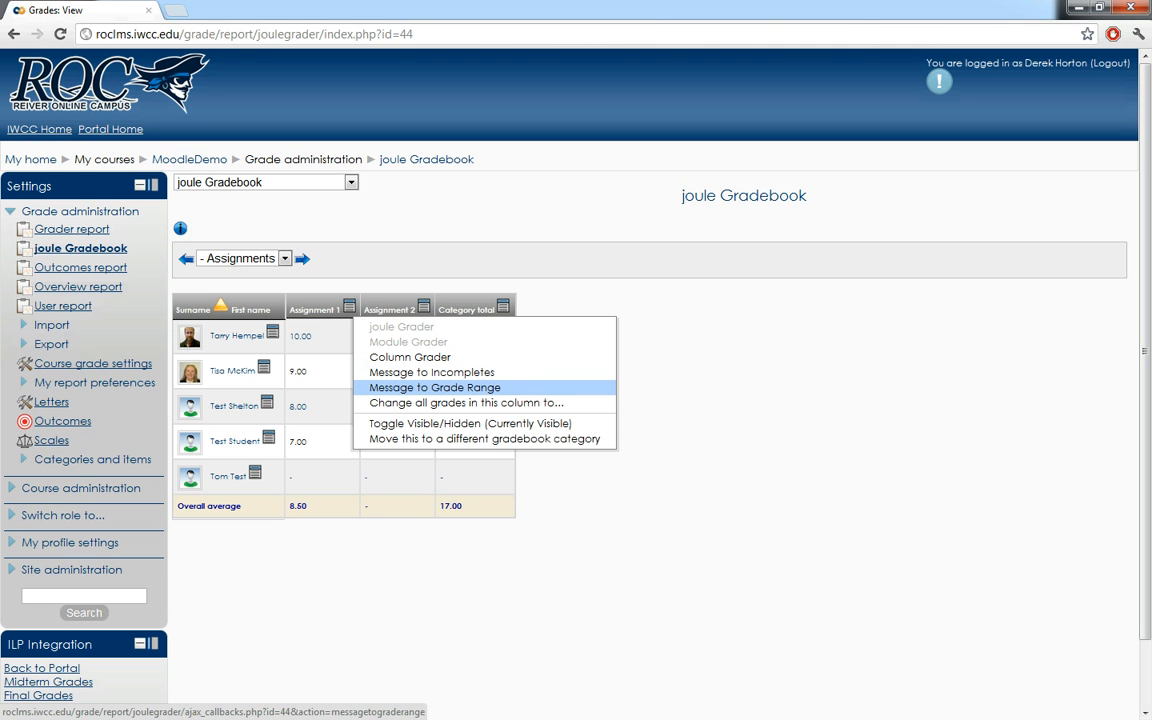
{"action": "left_click", "coordinate": [435, 387]}
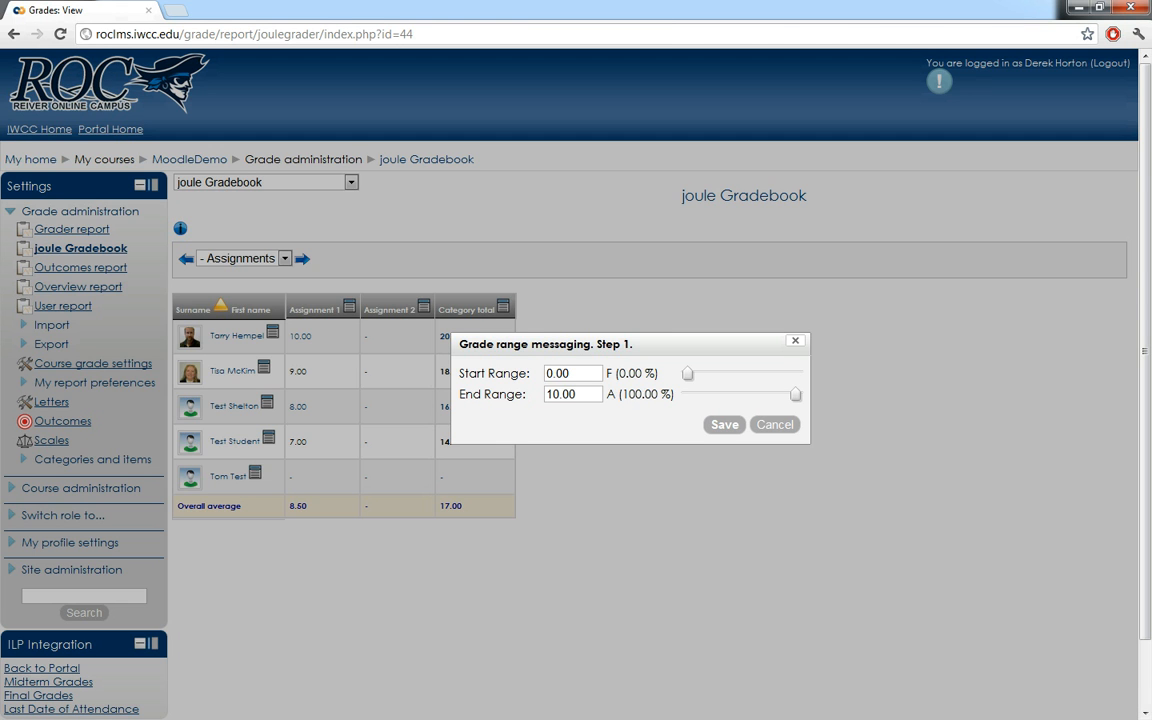
{"action": "left_click_drag", "start_coordinate": [546, 374], "coordinate": [554, 374]}
{"action": "type", "text": "9"}
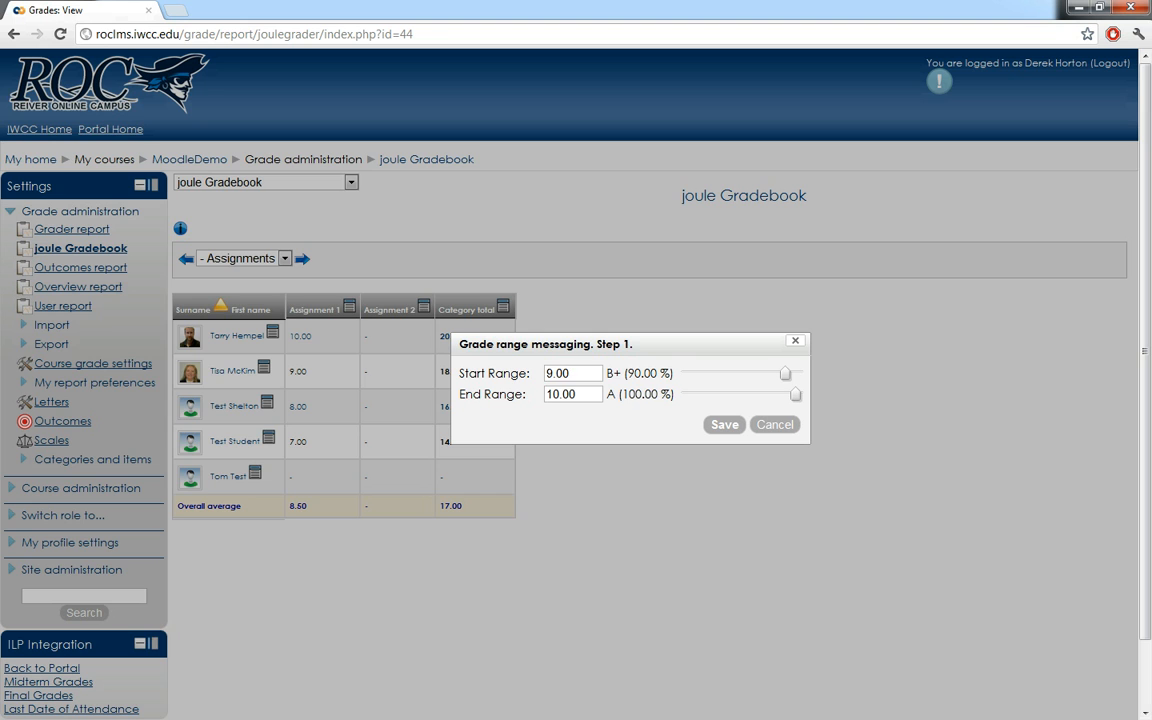
{"action": "key", "text": "Return"}
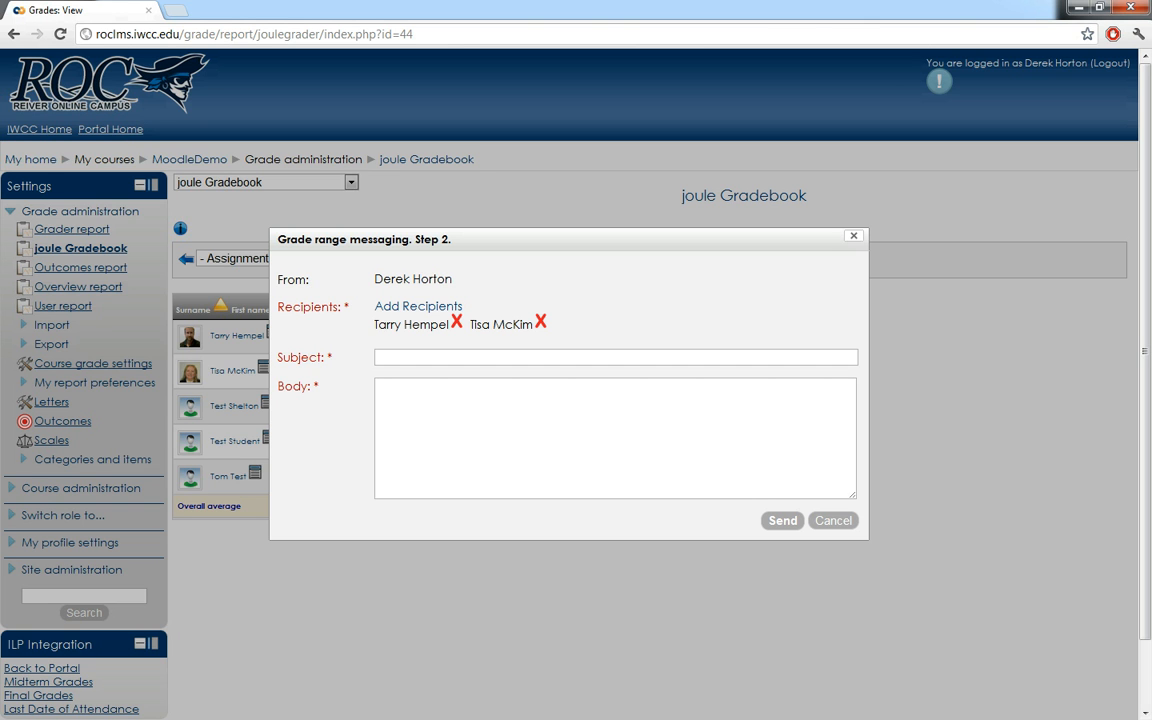
{"action": "key", "text": "Escape"}
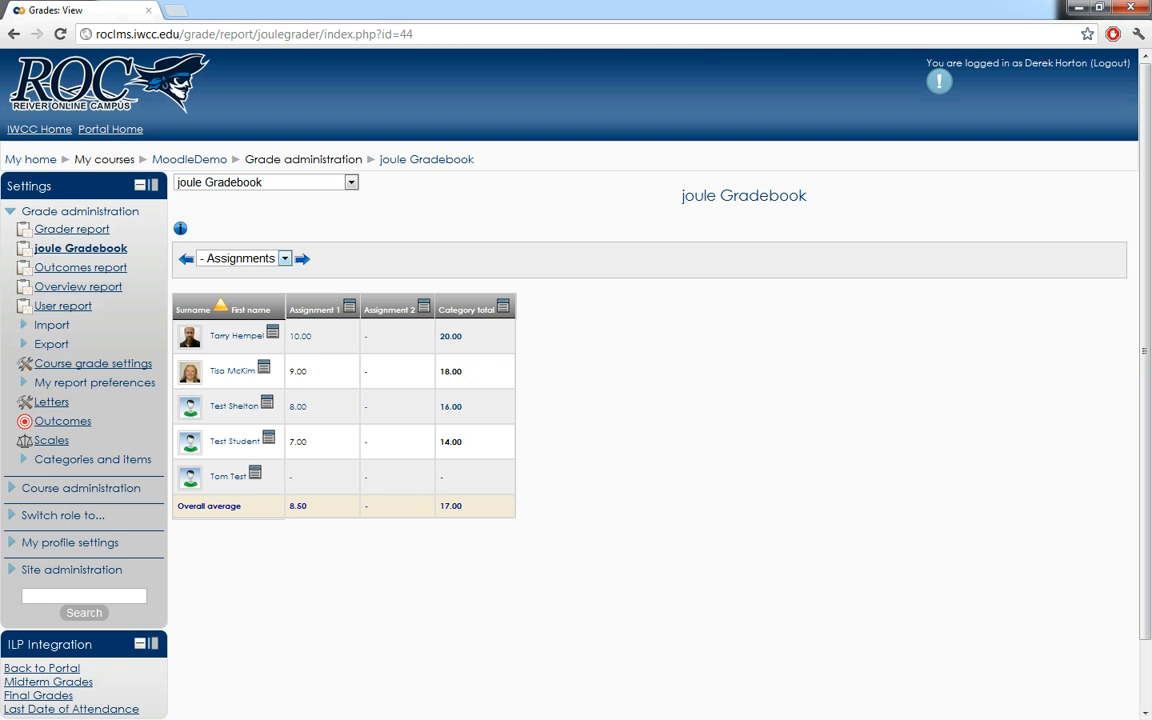
- Show only the Exams category and open the Column Grader for Exam 1
{"action": "left_click", "coordinate": [285, 258]}
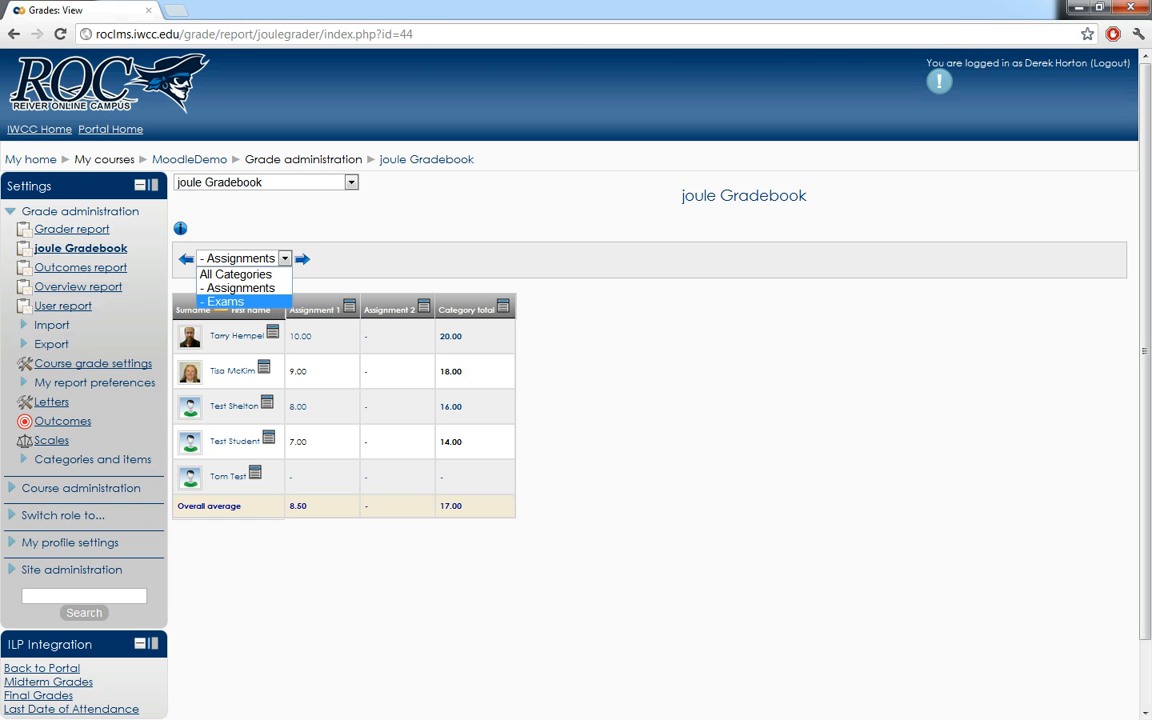
{"action": "left_click", "coordinate": [226, 302]}
{"action": "left_click", "coordinate": [328, 307]}
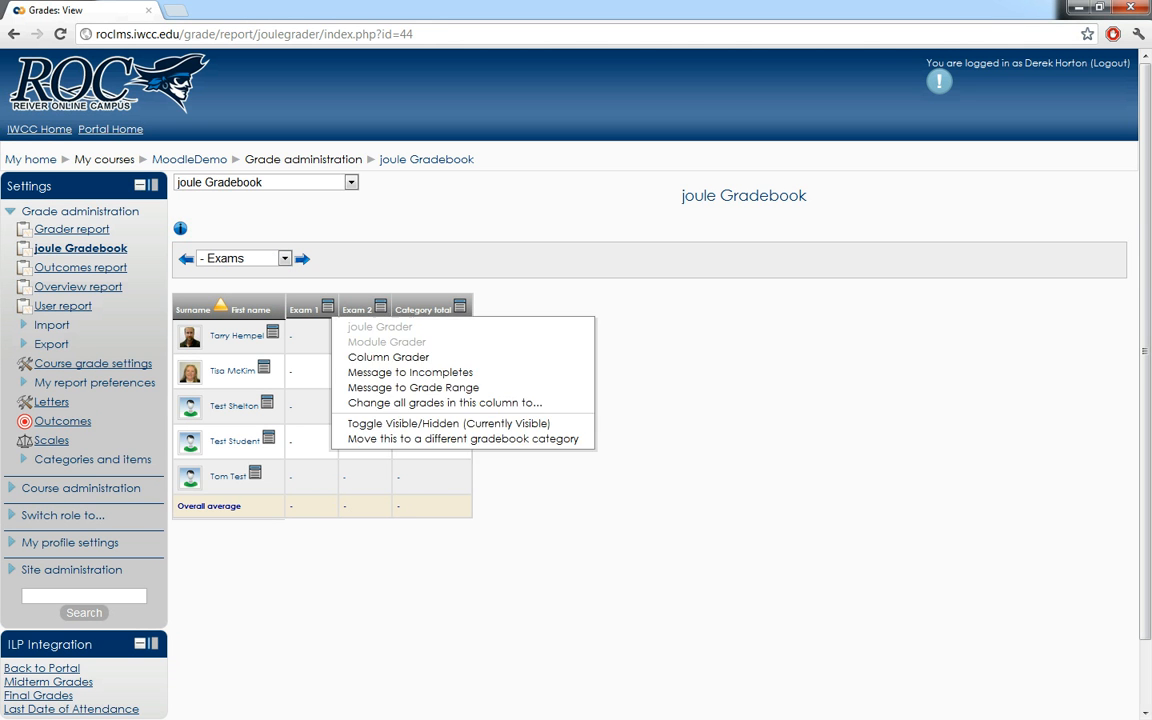
{"action": "left_click", "coordinate": [365, 359]}
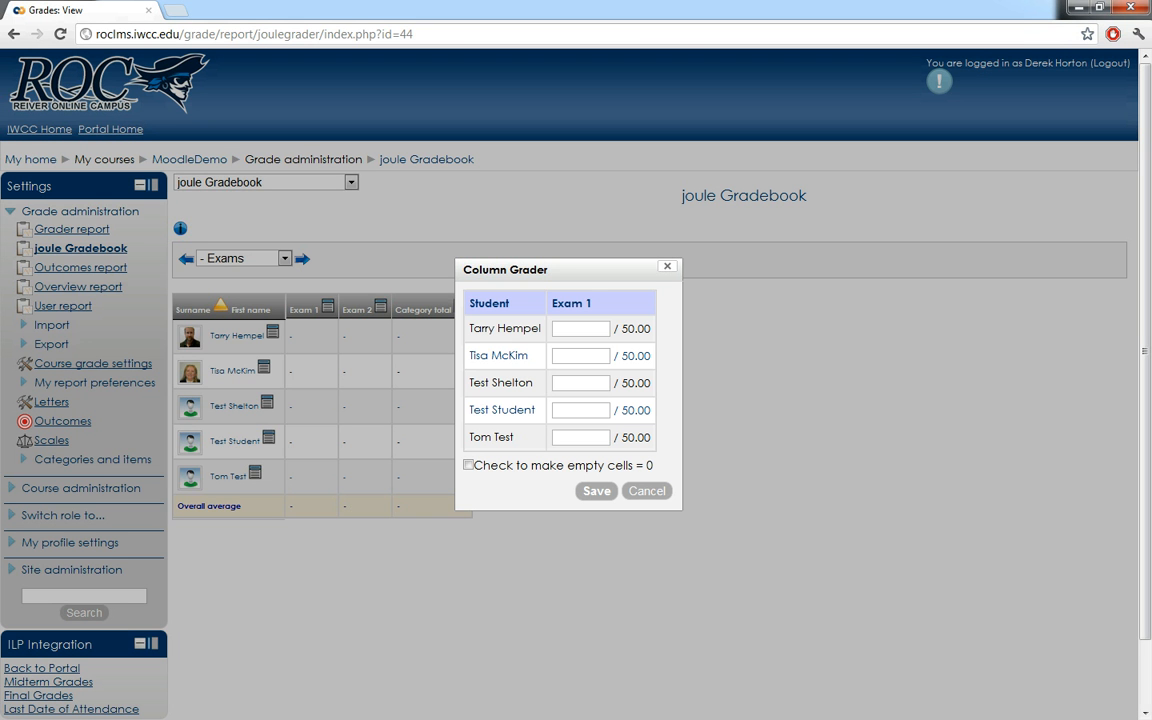
- Give the first four students 45, 50, 40 and 30 for Exam 1, make empty cells 0, and save
{"action": "type", "text": "45"}
{"action": "key", "text": "Tab"}
{"action": "type", "text": "0"}
{"action": "key", "text": "Tab"}
{"action": "type", "text": "40"}
{"action": "key", "text": "Tab"}
{"action": "type", "text": "30"}
{"action": "key", "text": "Tab"}
{"action": "key", "text": "Tab"}
{"action": "key", "text": "space"}
{"action": "key", "text": "Return"}
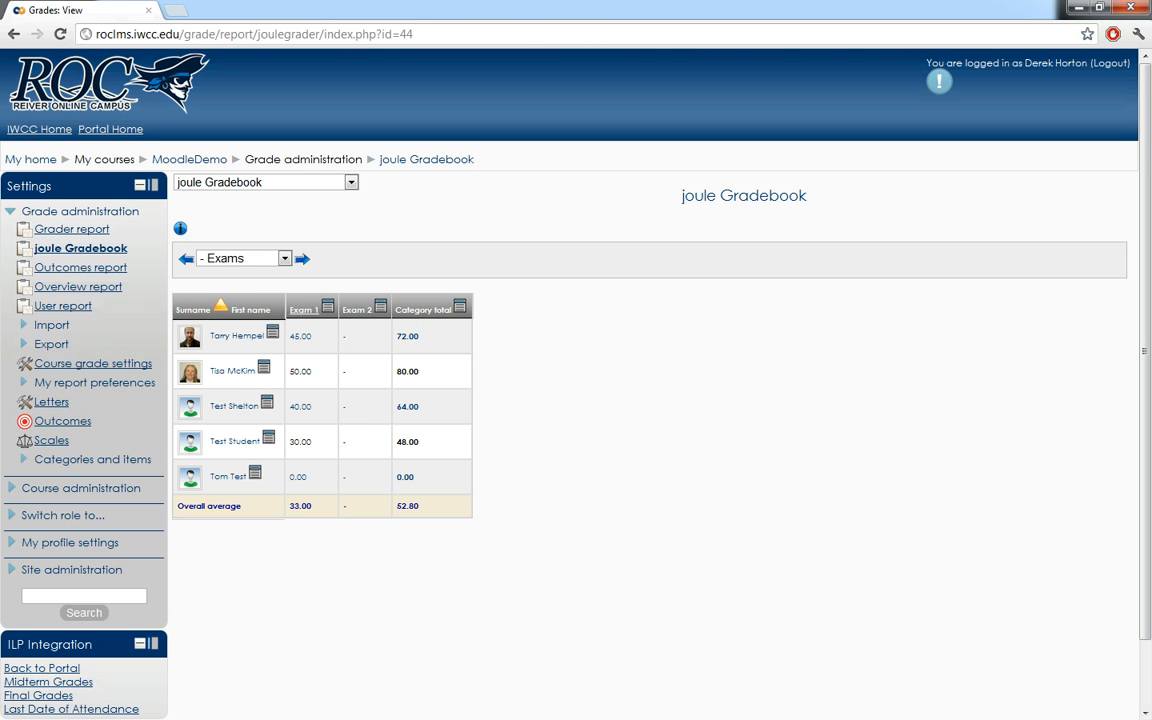
- Show all categories in the gradebook again to check the totals with Exam 1 graded
{"action": "left_click", "coordinate": [240, 258]}
{"action": "left_click", "coordinate": [225, 267]}
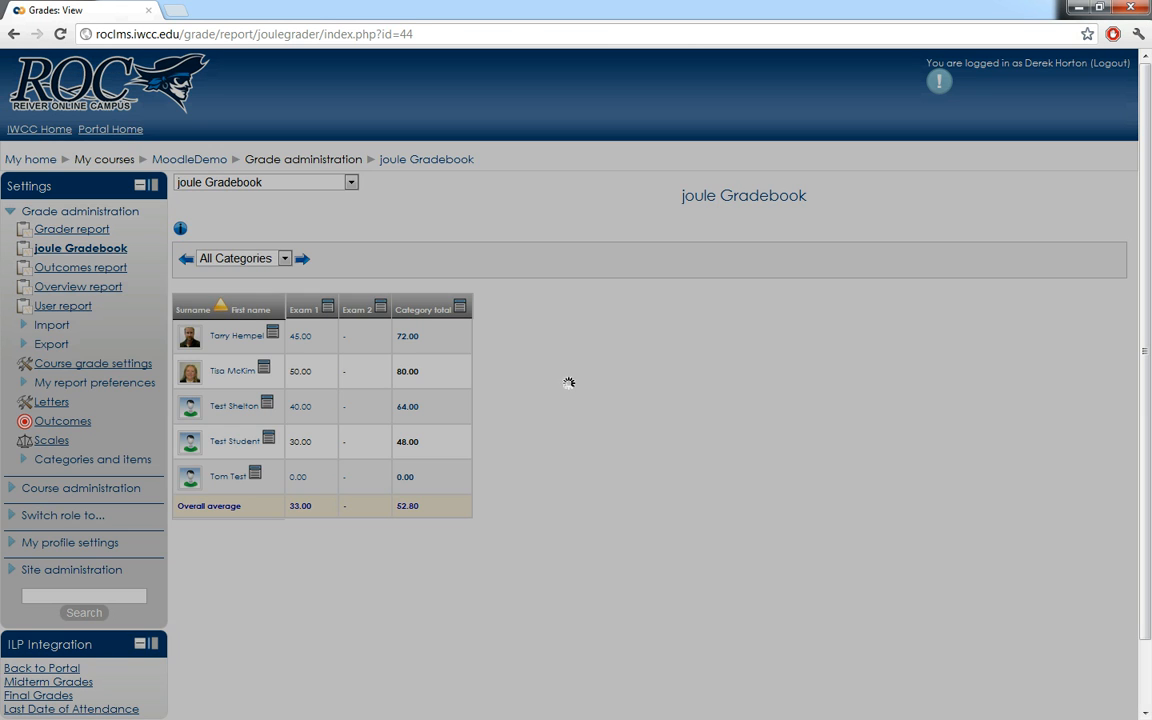